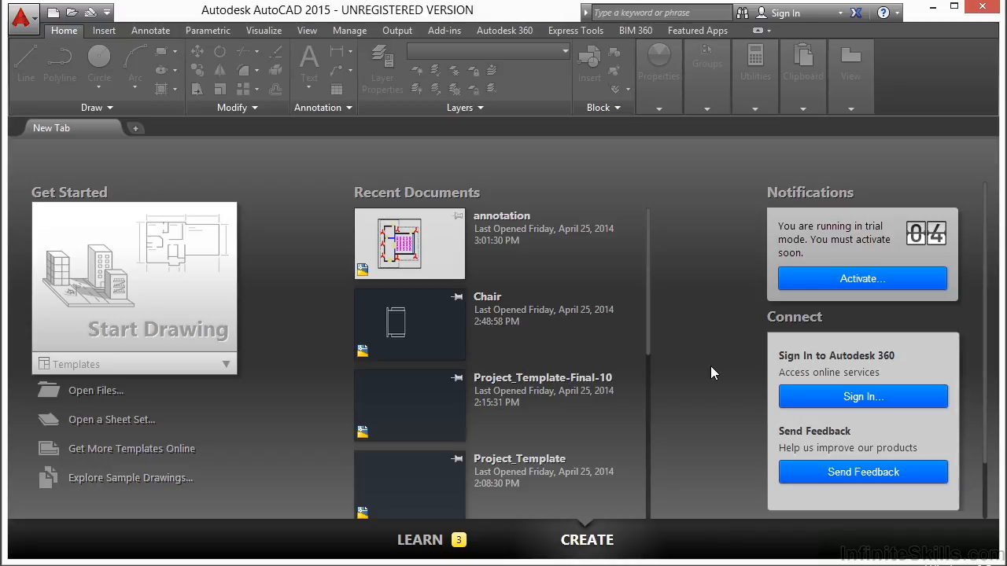
- Open the drawing Attributed Block Example.dwg from folder 11
{"action": "left_click", "coordinate": [82, 391]}
{"action": "left_click", "coordinate": [461, 178]}
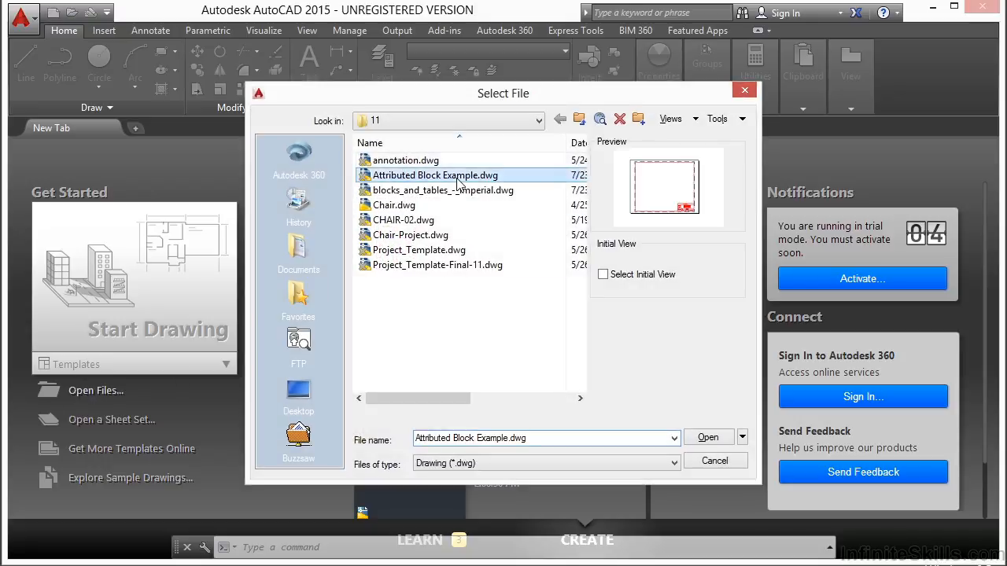
{"action": "left_click", "coordinate": [705, 437]}
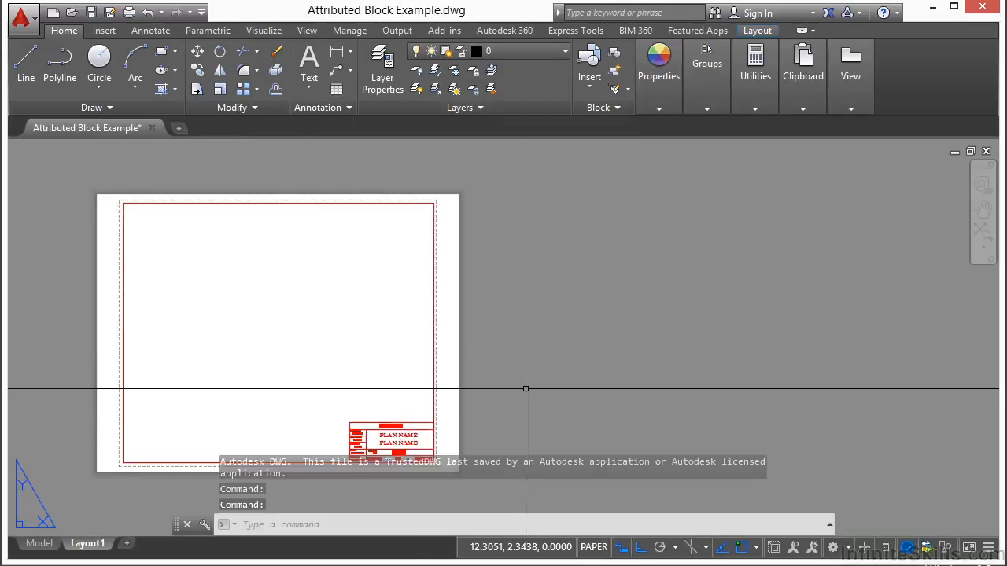
- Select the title block in the sheet's lower corner and examine its attribute fields up close
{"action": "middle_click_drag", "start_coordinate": [378, 382], "coordinate": [427, 325]}
{"action": "scroll", "coordinate": [480, 349], "scroll_direction": "up", "scroll_amount": 4}
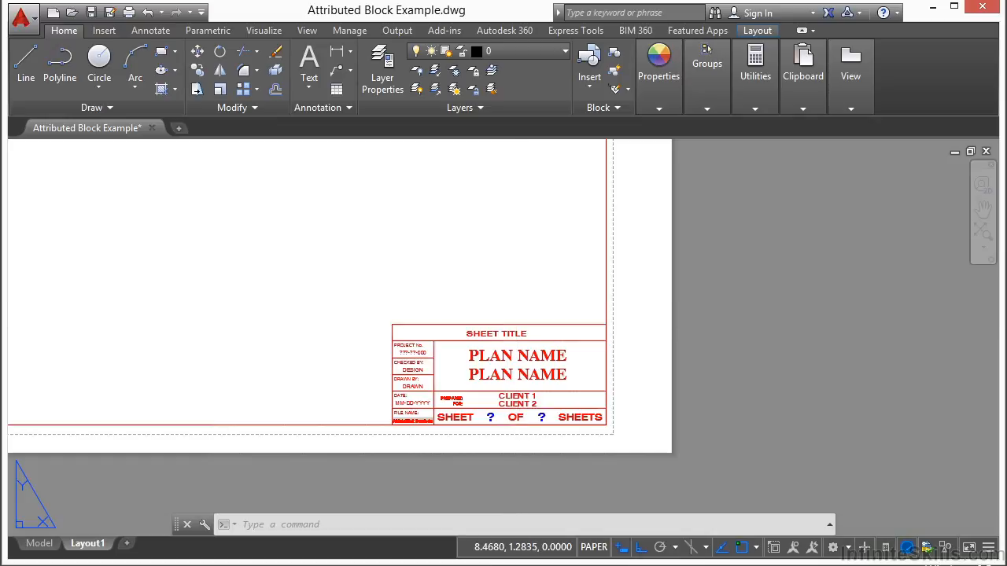
{"action": "left_click", "coordinate": [519, 327]}
{"action": "left_click", "coordinate": [469, 299]}
{"action": "scroll", "coordinate": [519, 362], "scroll_direction": "up", "scroll_amount": 2}
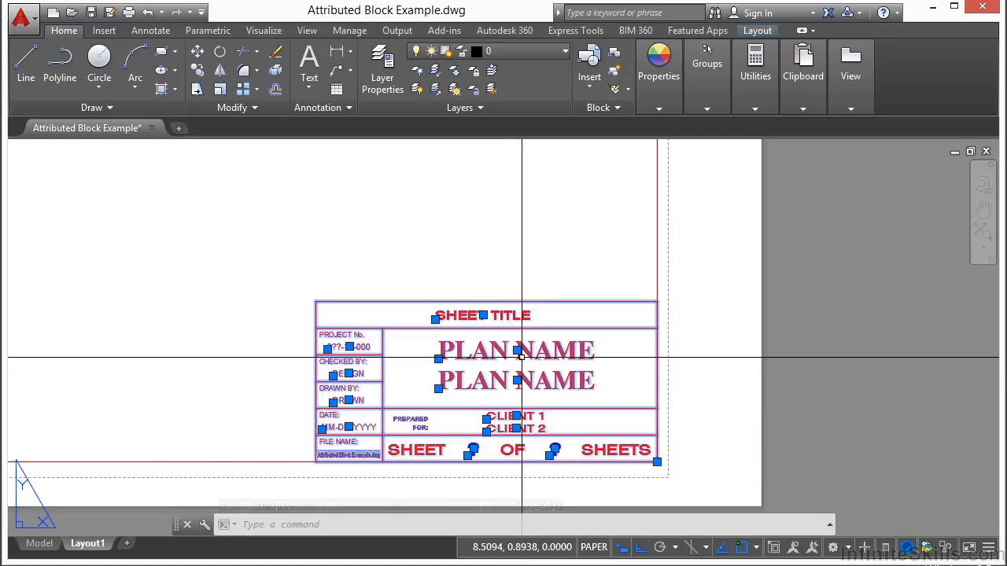
{"action": "scroll", "coordinate": [430, 439], "scroll_direction": "up", "scroll_amount": 4}
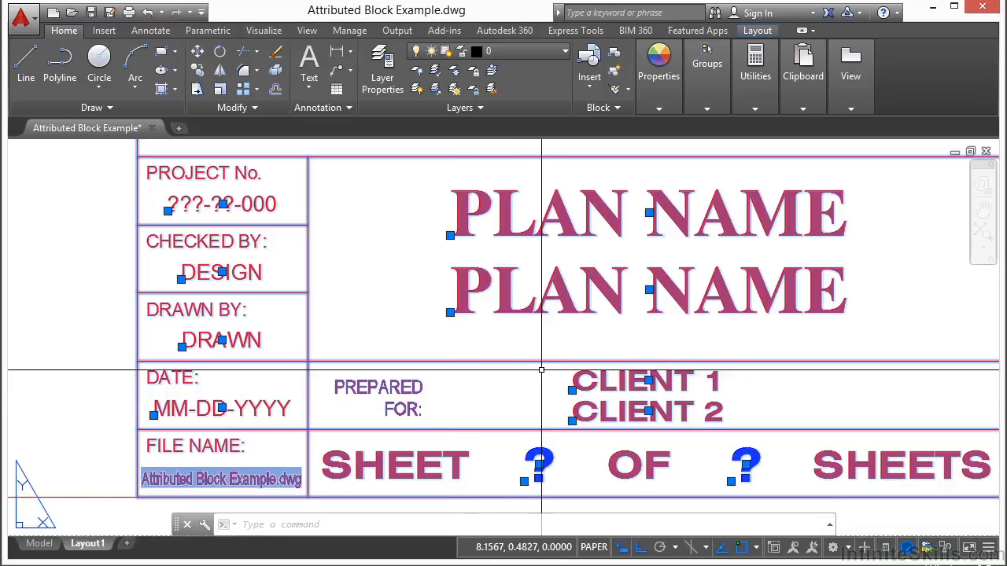
- Set the title block's PLAN NAME #1 attribute to DRAWING TITLE in the Enhanced Attribute Editor
{"action": "double_click", "coordinate": [557, 216]}
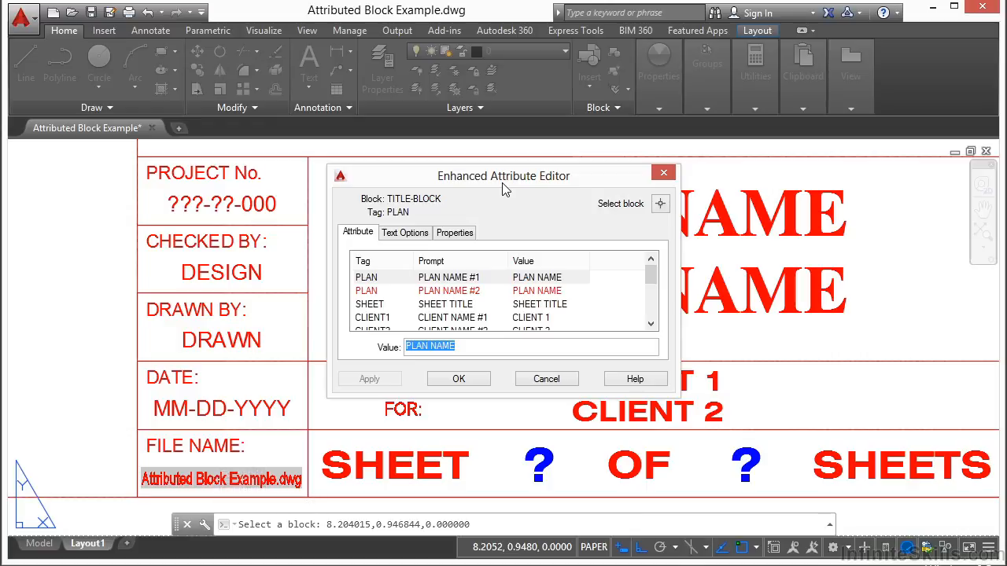
{"action": "left_click_drag", "start_coordinate": [528, 181], "coordinate": [254, 179]}
{"action": "left_click", "coordinate": [115, 278]}
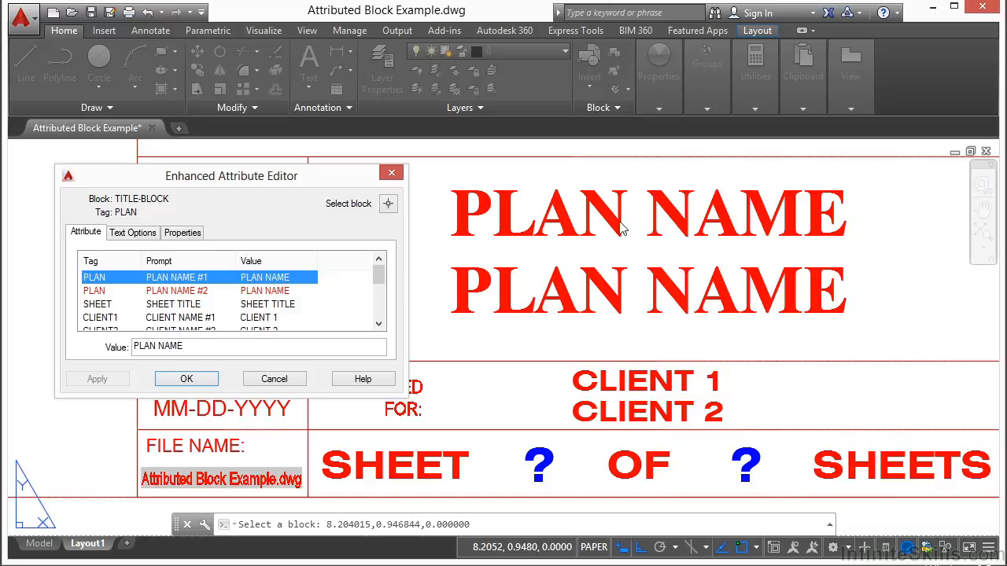
{"action": "left_click", "coordinate": [201, 354]}
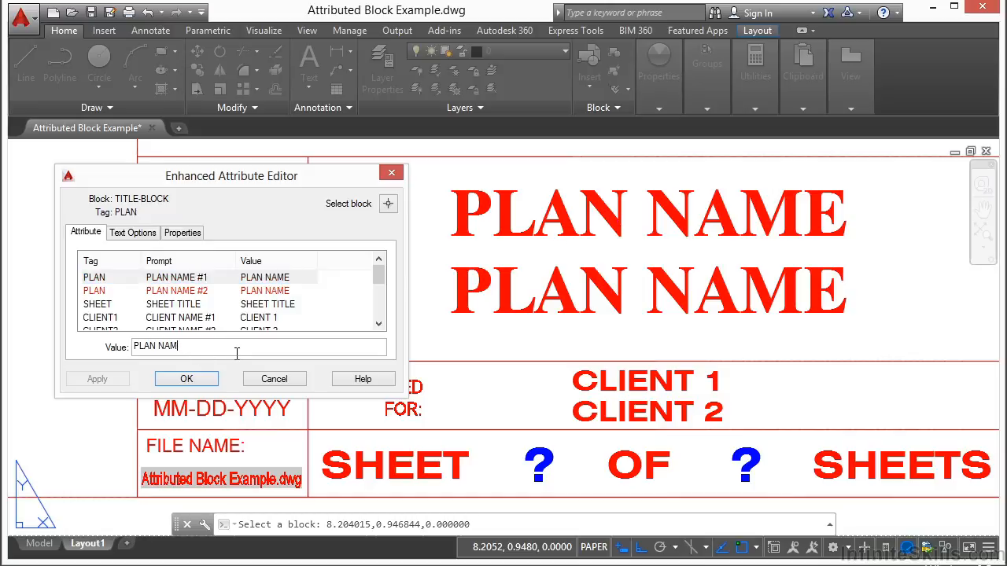
{"action": "key", "text": "BackSpace"}
{"action": "key", "text": "BackSpace"}
{"action": "key", "text": "BackSpace"}
{"action": "key", "text": "BackSpace"}
{"action": "key", "text": "BackSpace"}
{"action": "key", "text": "BackSpace"}
{"action": "key", "text": "BackSpace"}
{"action": "key", "text": "BackSpace"}
{"action": "key", "text": "BackSpace"}
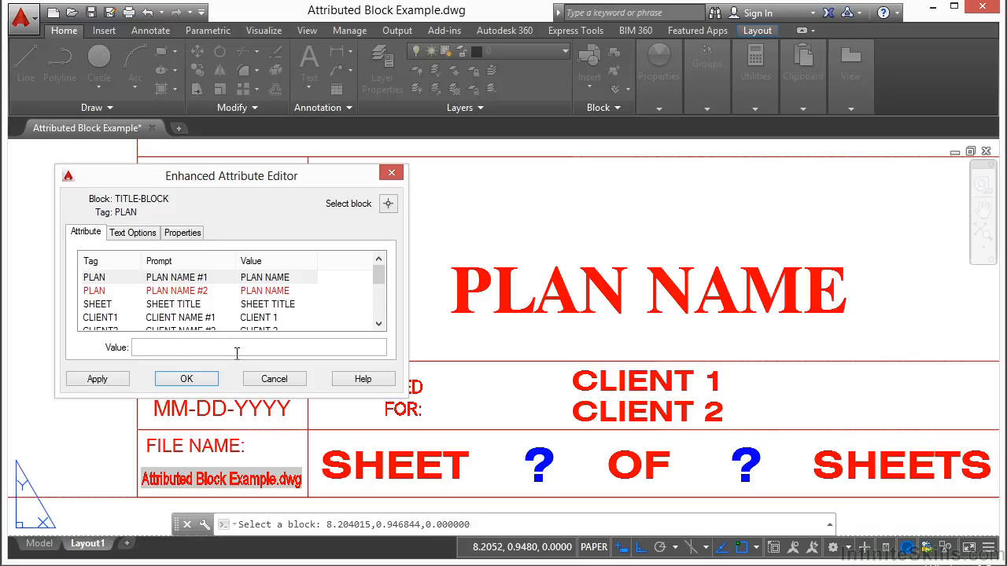
{"action": "type", "text": "DRAWING TITLE"}
{"action": "left_click", "coordinate": [188, 379]}
- Edit the second plan name attribute in place on the sheet to read SUB TITLE
{"action": "scroll", "coordinate": [266, 288], "scroll_direction": "down", "scroll_amount": 2}
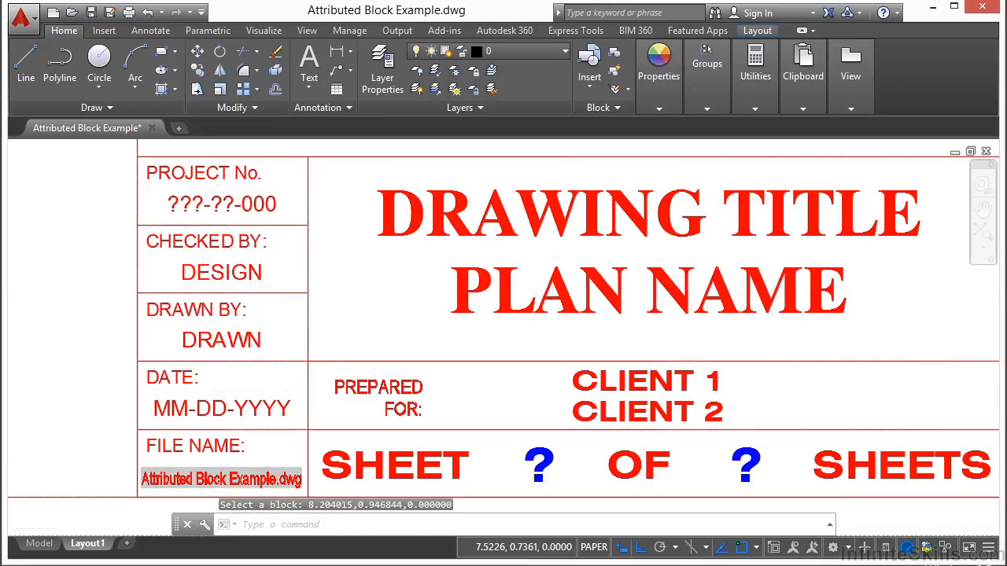
{"action": "scroll", "coordinate": [333, 281], "scroll_direction": "down", "scroll_amount": 1}
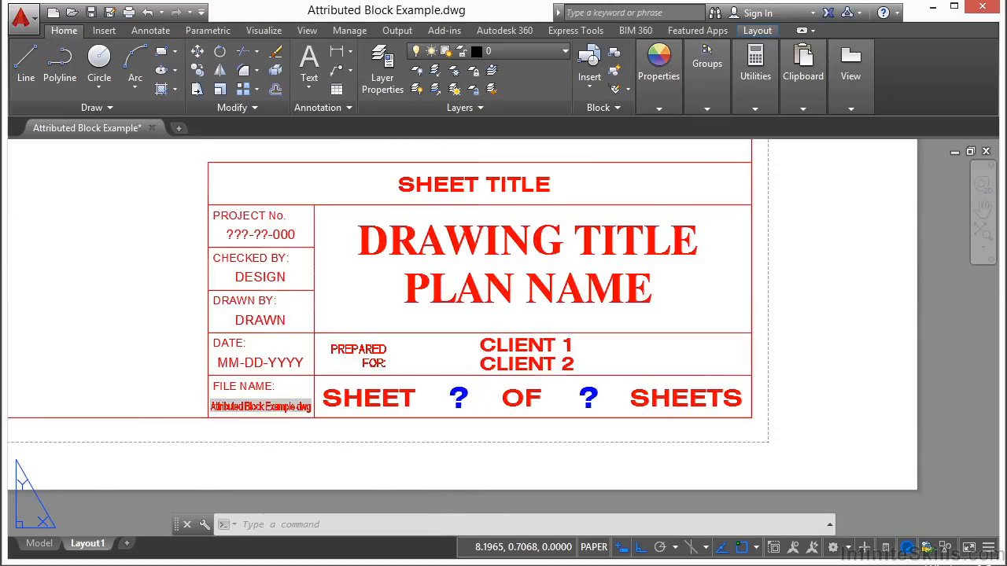
{"action": "double_click", "coordinate": [469, 292], "text": "ctrl"}
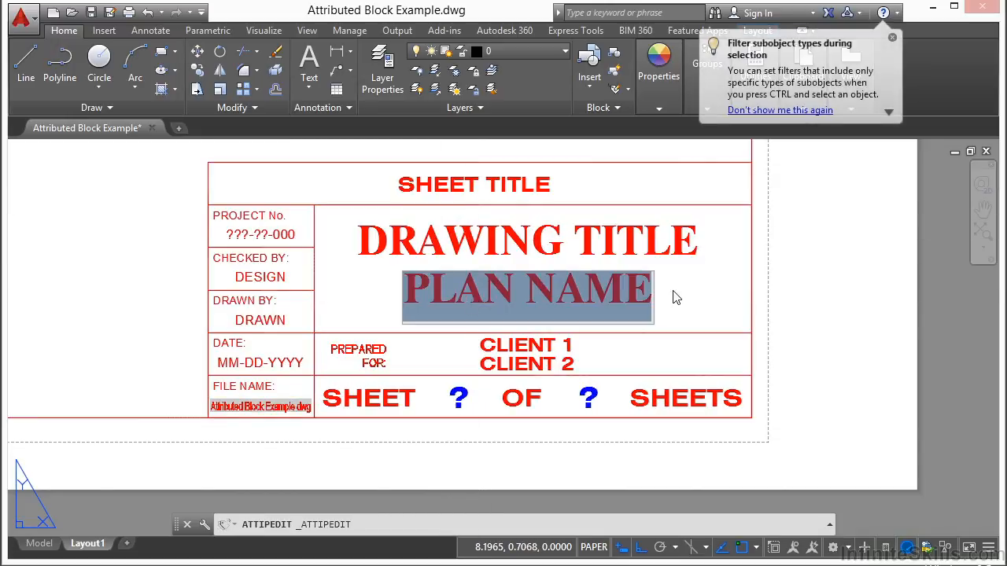
{"action": "type", "text": "SUB TIT"}
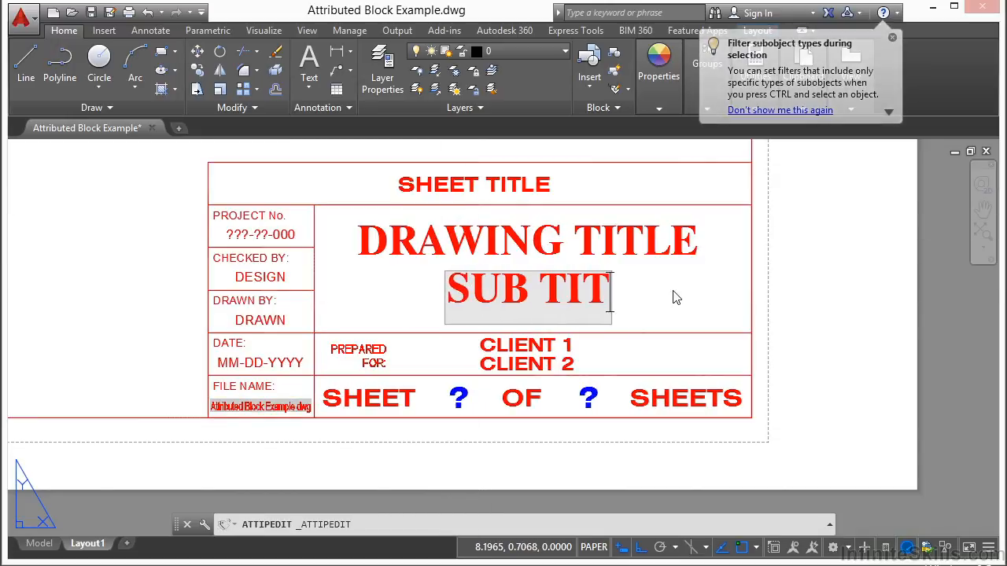
{"action": "type", "text": "LE"}
{"action": "key", "text": "Return"}
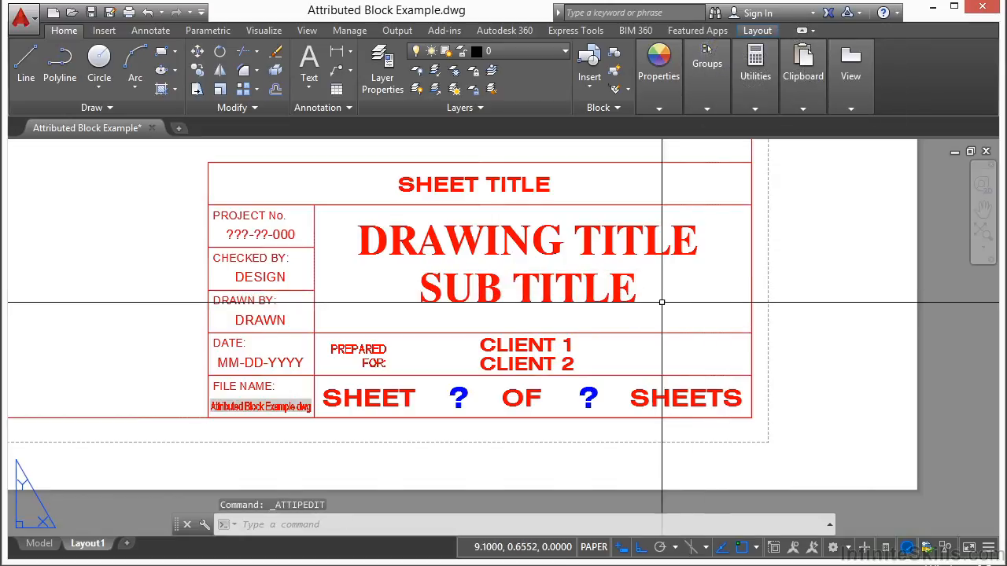
- Set the title block's SHEET TITLE attribute to WHAT MY DRAWING IS ABOUT
{"action": "double_click", "coordinate": [627, 297]}
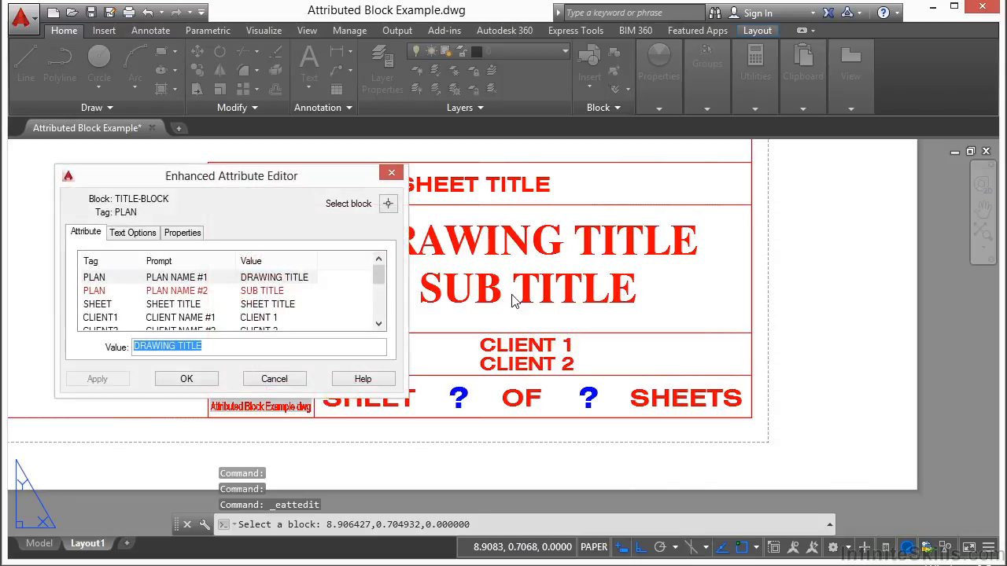
{"action": "left_click", "coordinate": [258, 305]}
{"action": "left_click", "coordinate": [263, 317]}
{"action": "scroll", "coordinate": [300, 304], "scroll_direction": "down", "scroll_amount": 1}
{"action": "scroll", "coordinate": [307, 295], "scroll_direction": "up", "scroll_amount": 1}
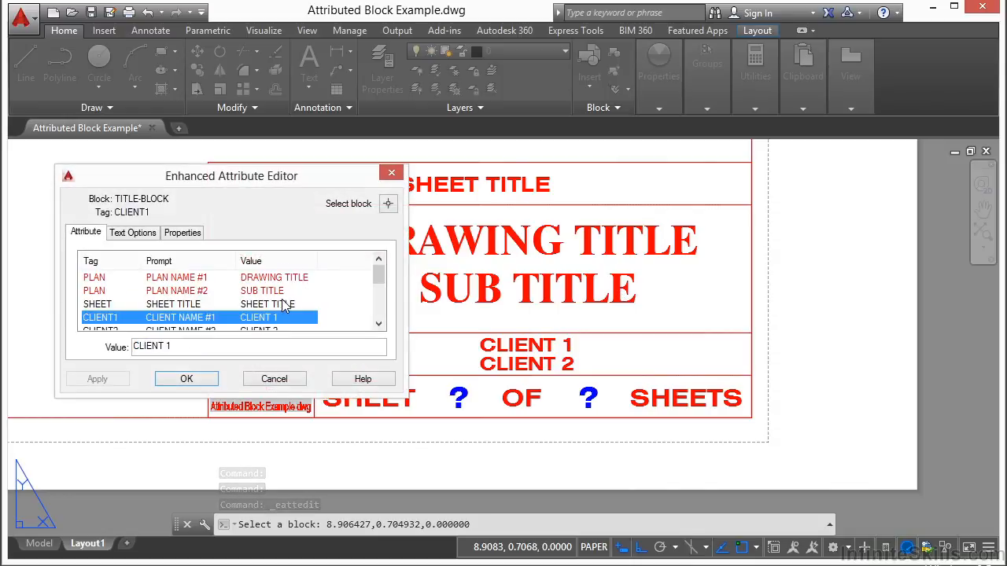
{"action": "left_click", "coordinate": [283, 305]}
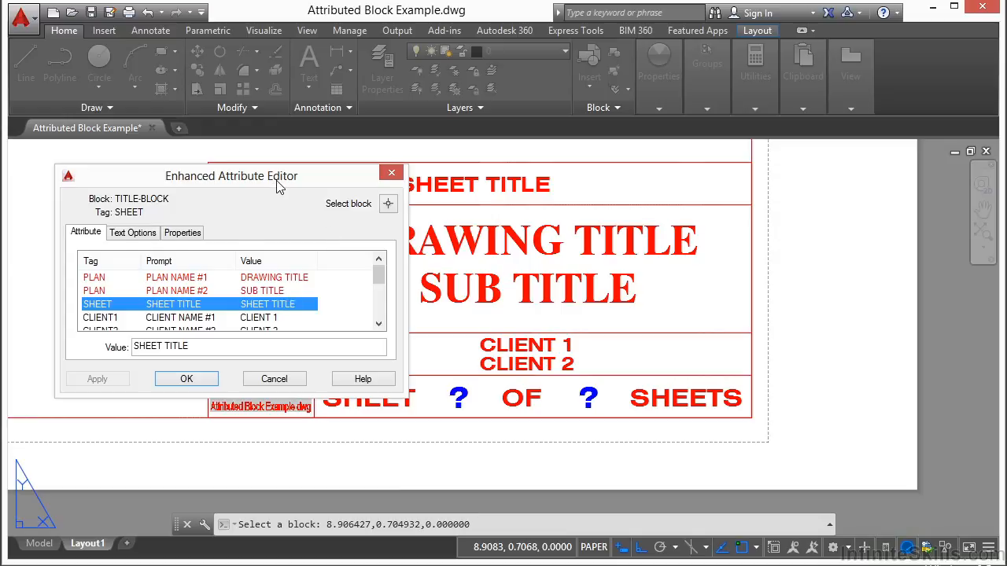
{"action": "left_click_drag", "start_coordinate": [280, 177], "coordinate": [285, 231]}
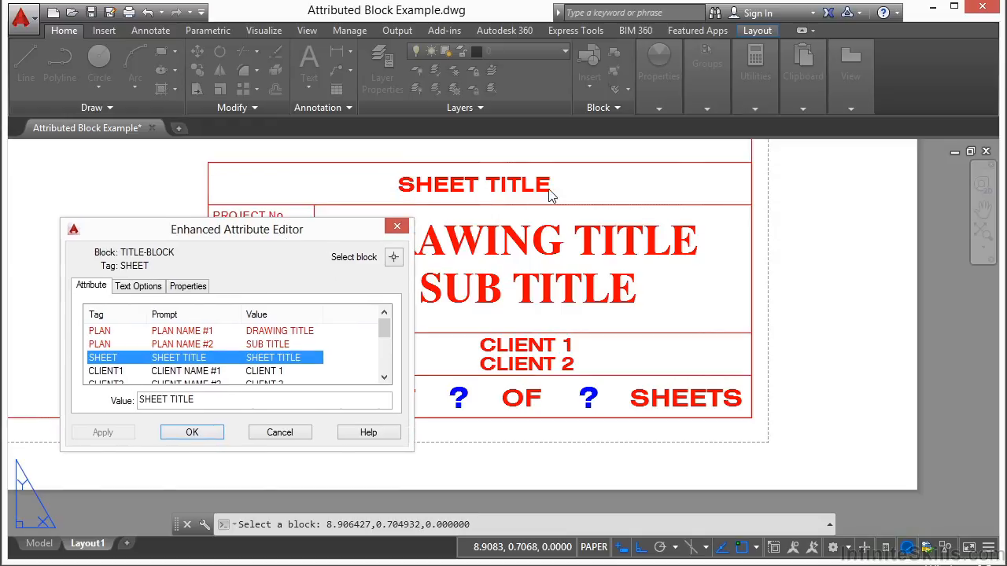
{"action": "left_click_drag", "start_coordinate": [252, 402], "coordinate": [139, 401]}
{"action": "type", "text": "WHAT MY DRAWING IS ABOUT"}
{"action": "key", "text": "Return"}
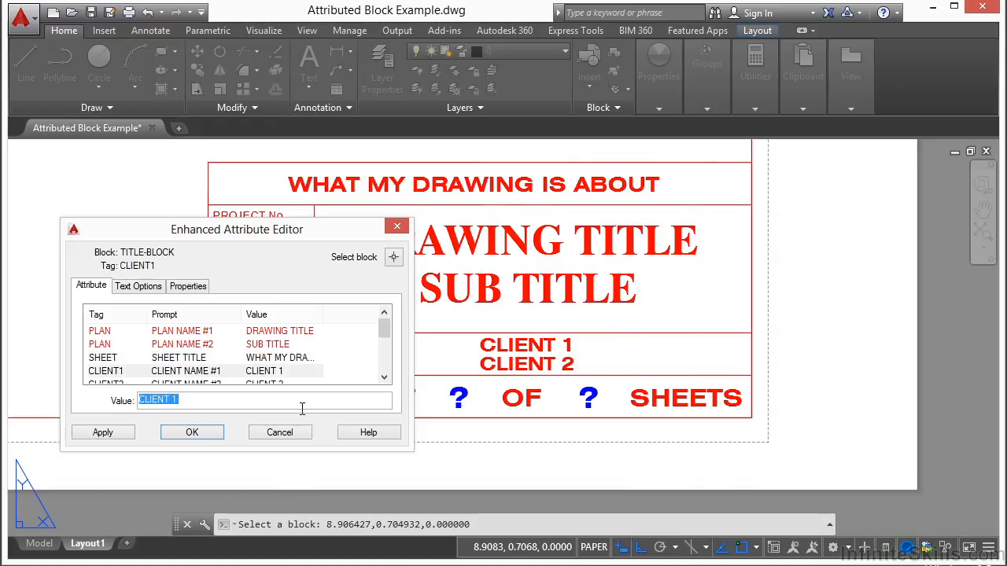
- Set the first client name attribute to ABC CO. and clear the second client name's value
{"action": "type", "text": "ABC CO."}
{"action": "key", "text": "Return"}
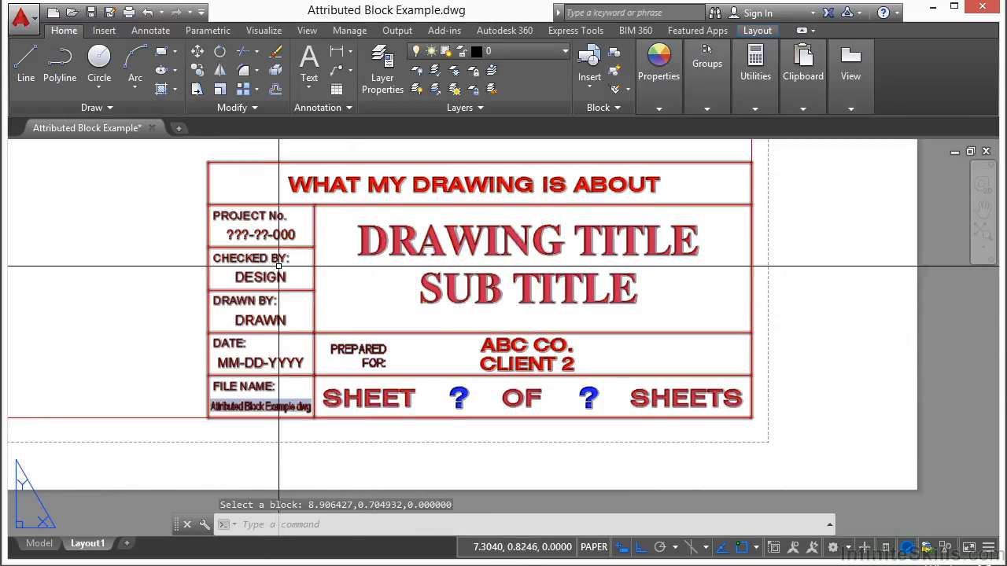
{"action": "double_click", "coordinate": [530, 363]}
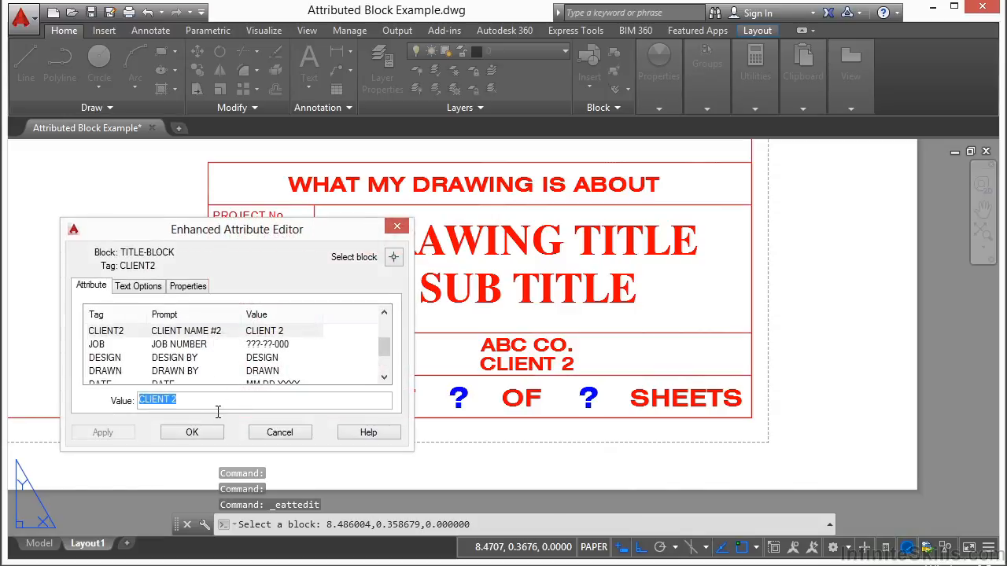
{"action": "key", "text": "Delete"}
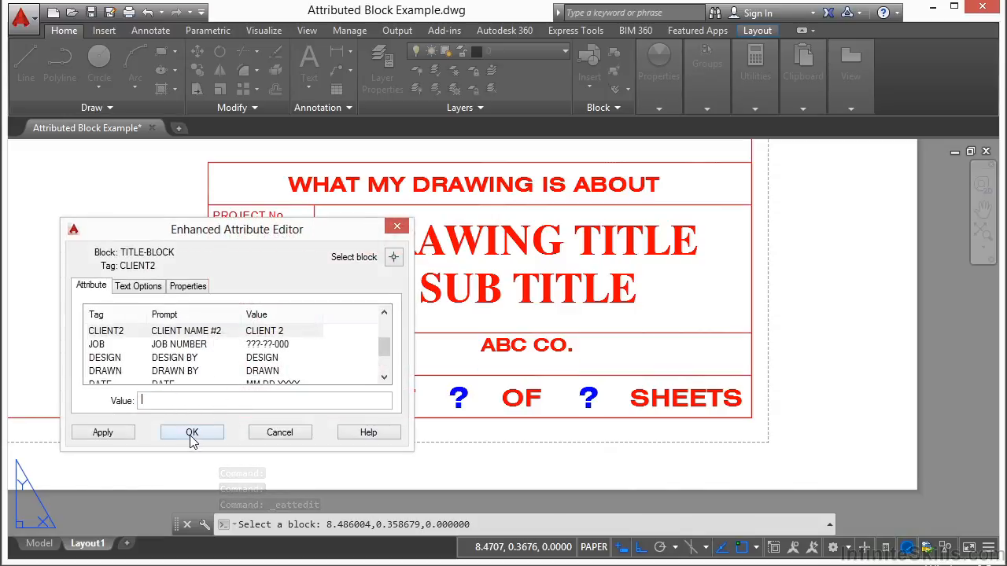
{"action": "left_click", "coordinate": [191, 434]}
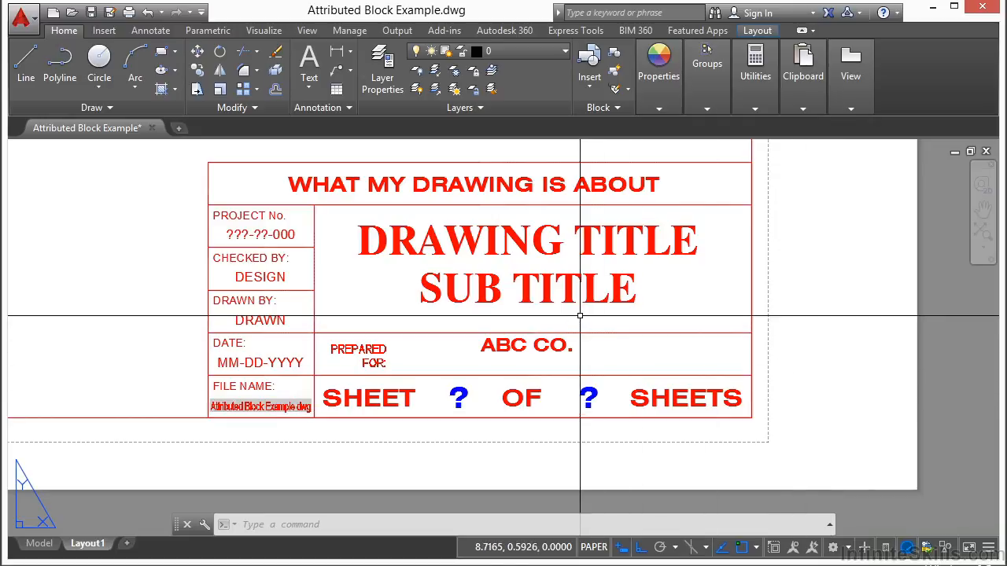
- Open the title block in the Block Editor and close the block authoring palettes
{"action": "left_click", "coordinate": [595, 335]}
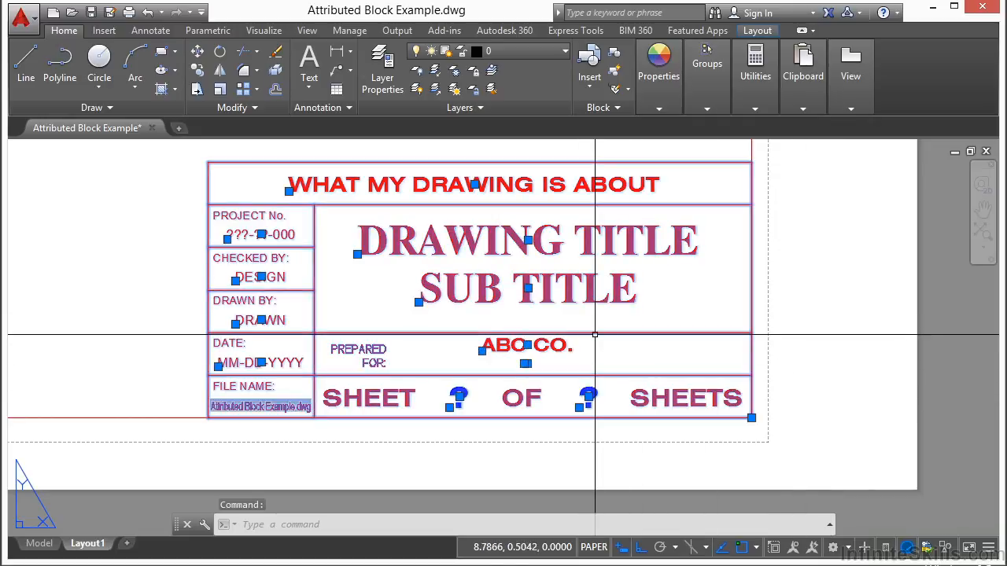
{"action": "right_click", "coordinate": [595, 334]}
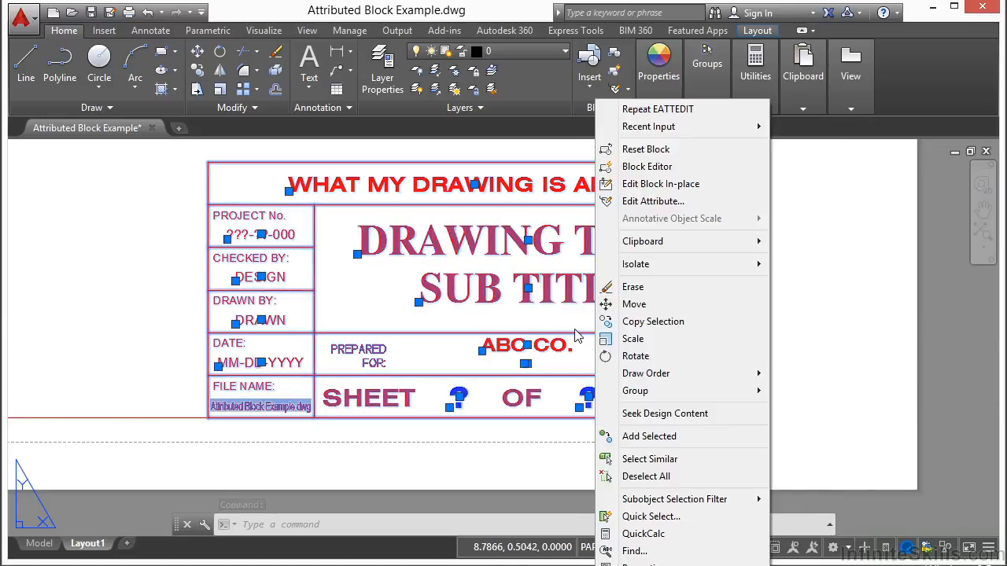
{"action": "left_click", "coordinate": [655, 169]}
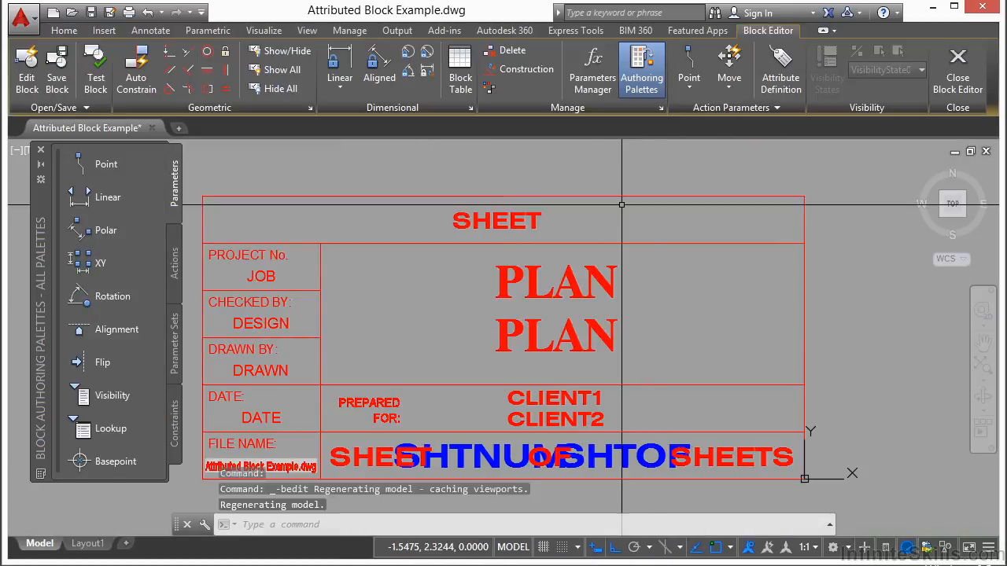
{"action": "left_click", "coordinate": [41, 150]}
- Review the tag, prompt and default of the SHEET attribute definition in the top row
{"action": "middle_click_drag", "start_coordinate": [469, 322], "coordinate": [426, 325]}
{"action": "left_click", "coordinate": [451, 209]}
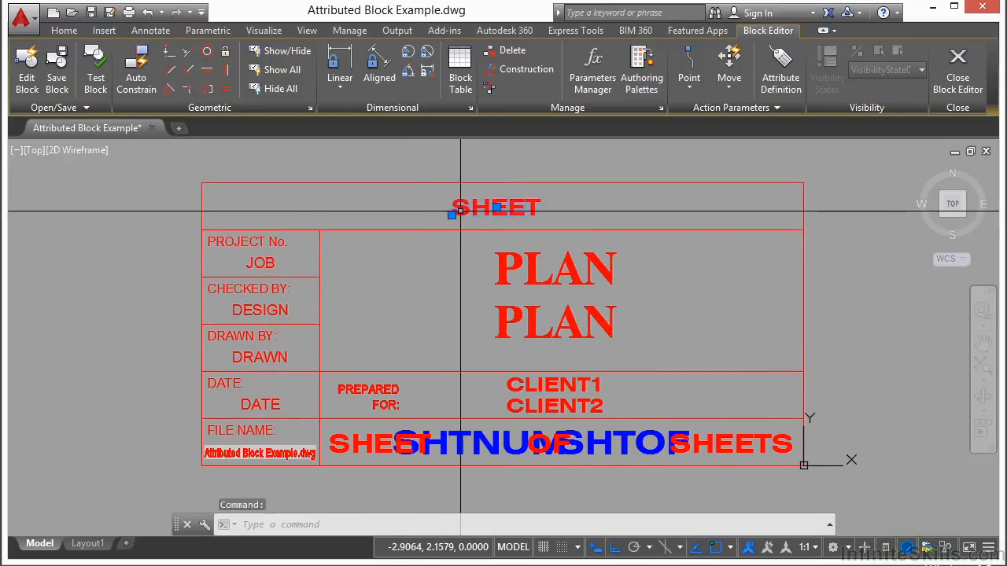
{"action": "double_click", "coordinate": [471, 209]}
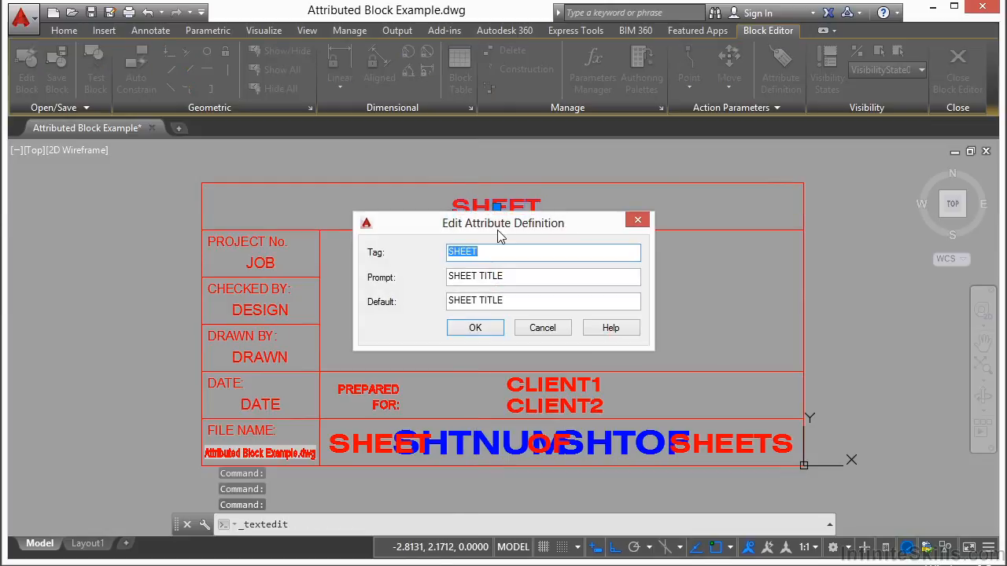
{"action": "left_click_drag", "start_coordinate": [502, 236], "coordinate": [492, 255]}
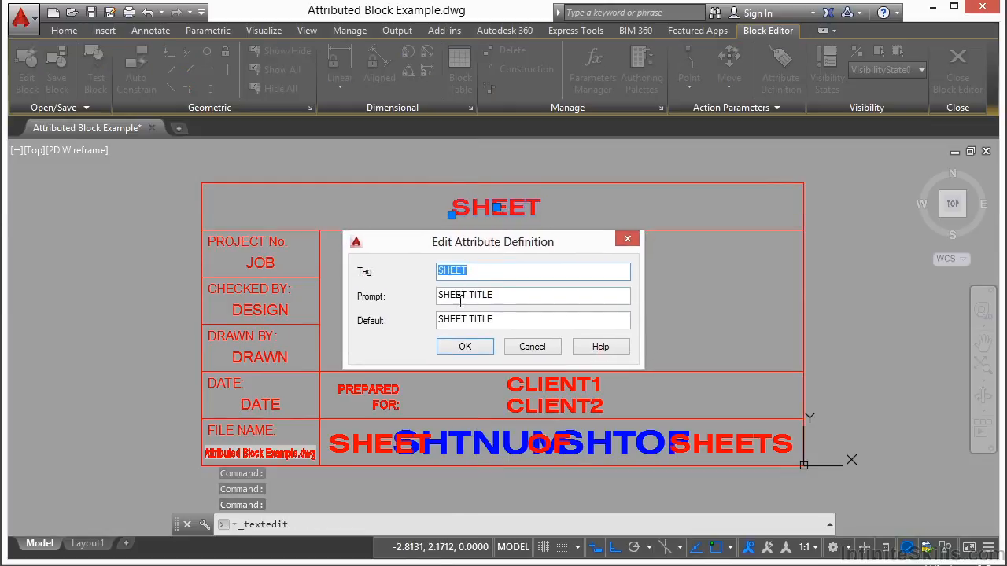
{"action": "left_click", "coordinate": [462, 272]}
{"action": "left_click", "coordinate": [514, 321]}
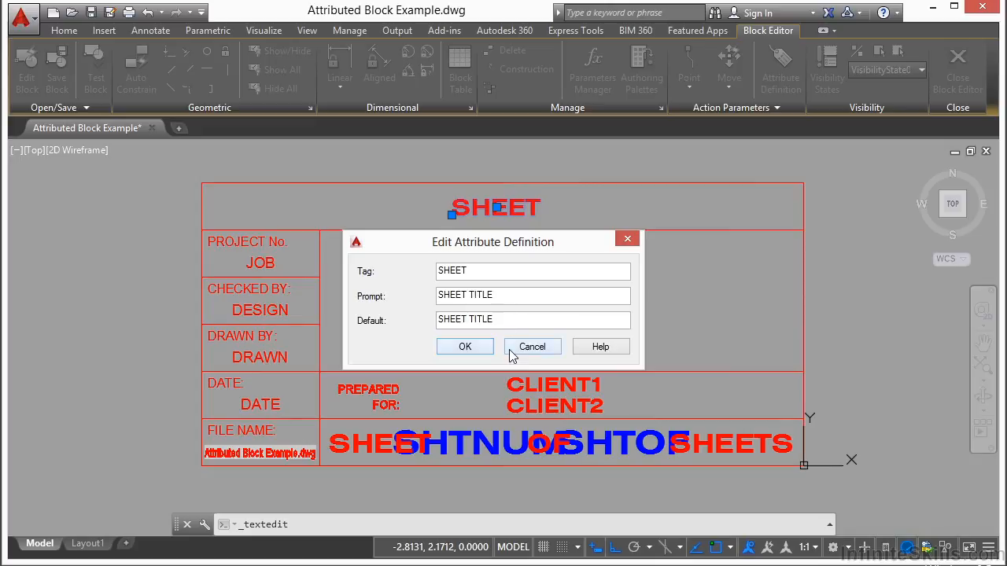
{"action": "left_click", "coordinate": [482, 349]}
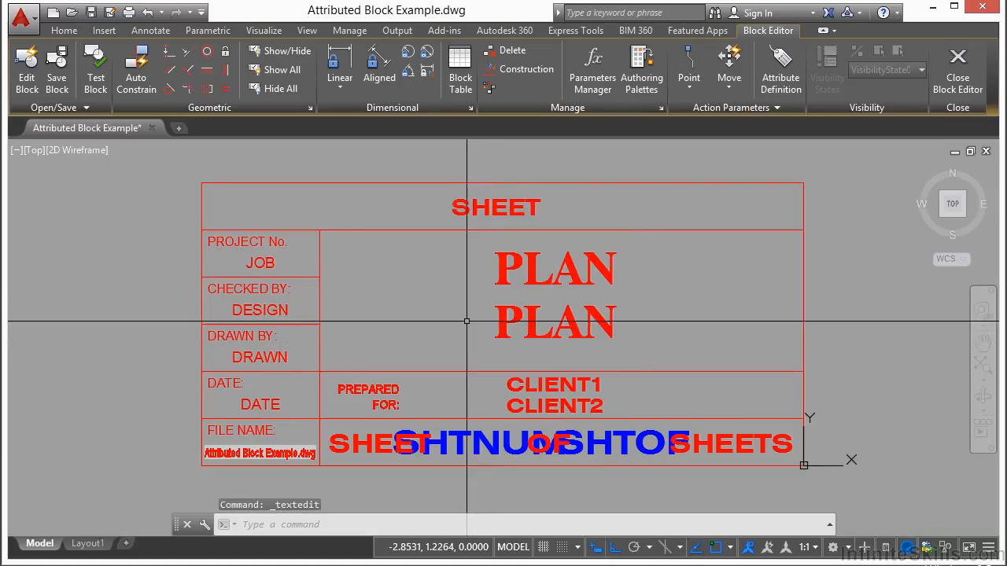
- Move the SHEET attribute to the left within the top row, and place it back near the row's centre
{"action": "left_click", "coordinate": [469, 209]}
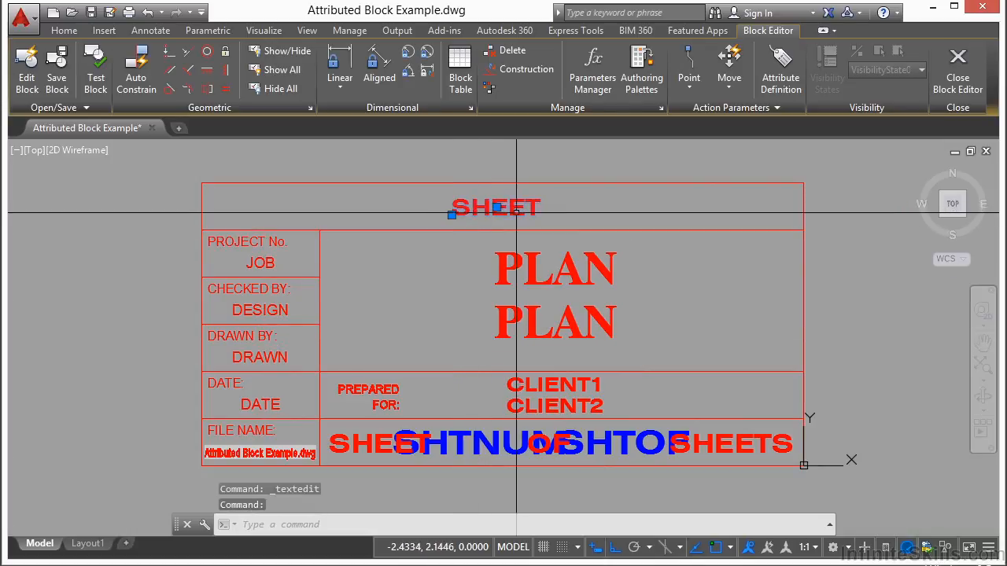
{"action": "left_click", "coordinate": [497, 207]}
{"action": "left_click", "coordinate": [389, 203]}
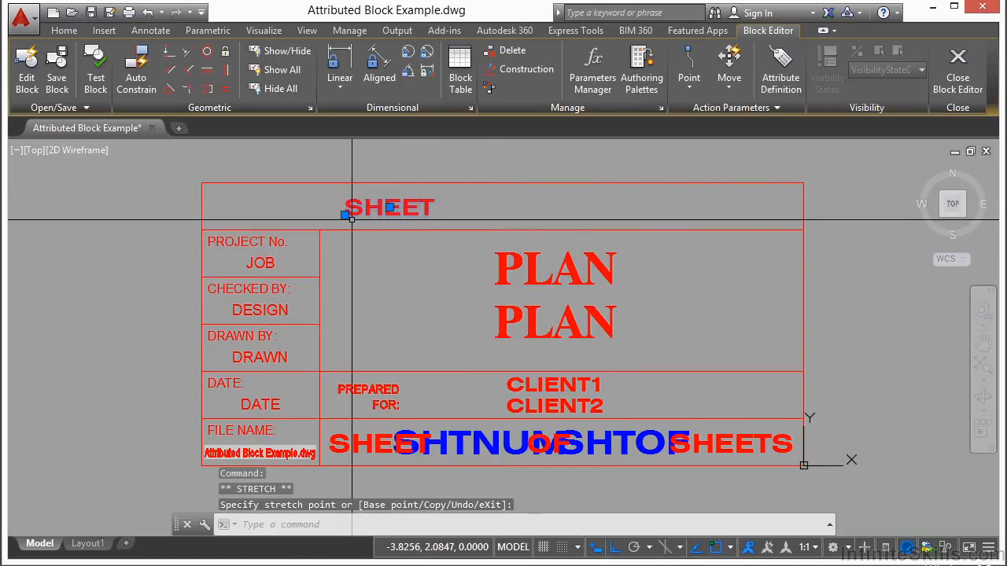
{"action": "left_click", "coordinate": [390, 207]}
{"action": "left_click", "coordinate": [503, 207]}
{"action": "key", "text": "Escape"}
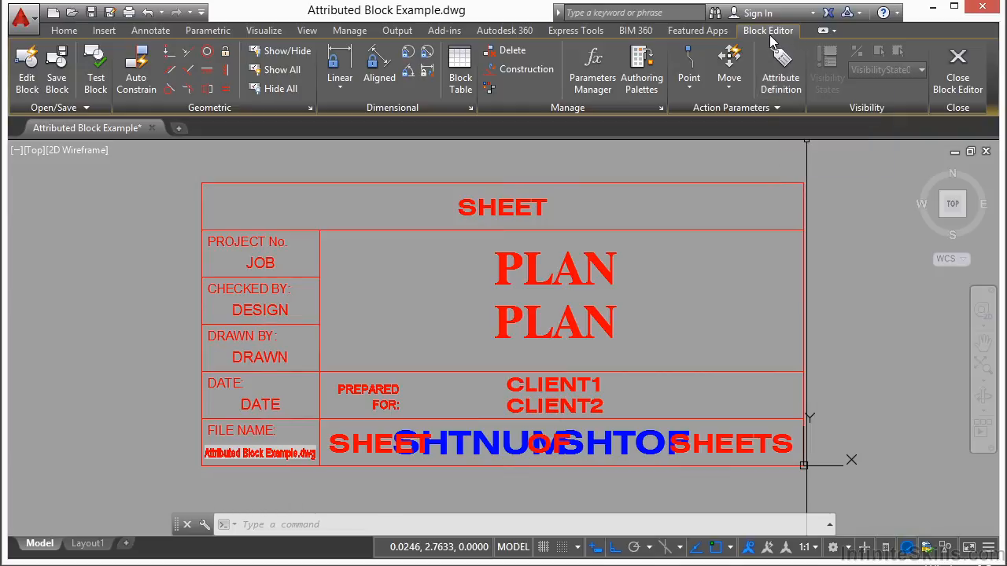
- Start a new attribute definition with Left justification and the Notes text style
{"action": "left_click", "coordinate": [780, 69]}
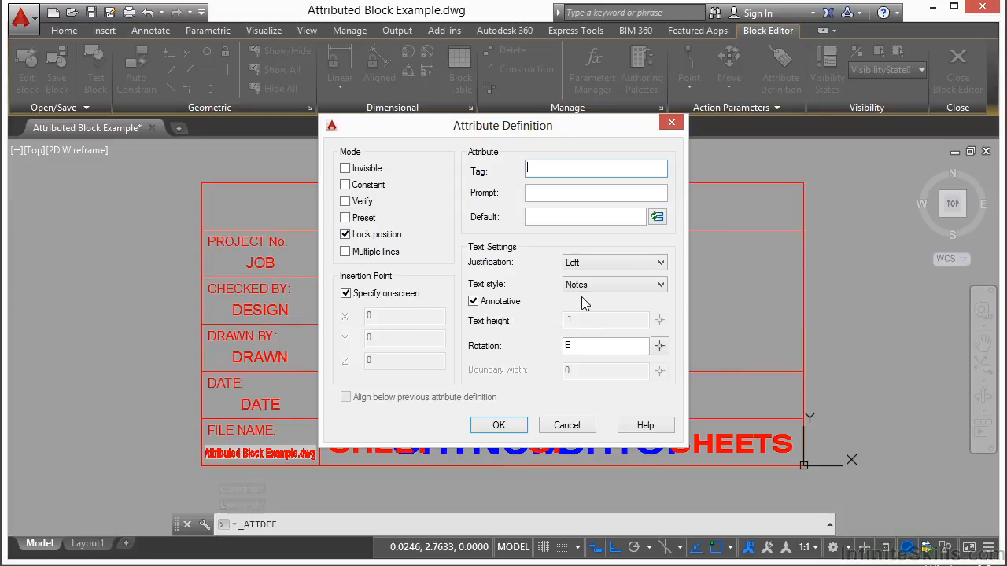
{"action": "left_click", "coordinate": [615, 264]}
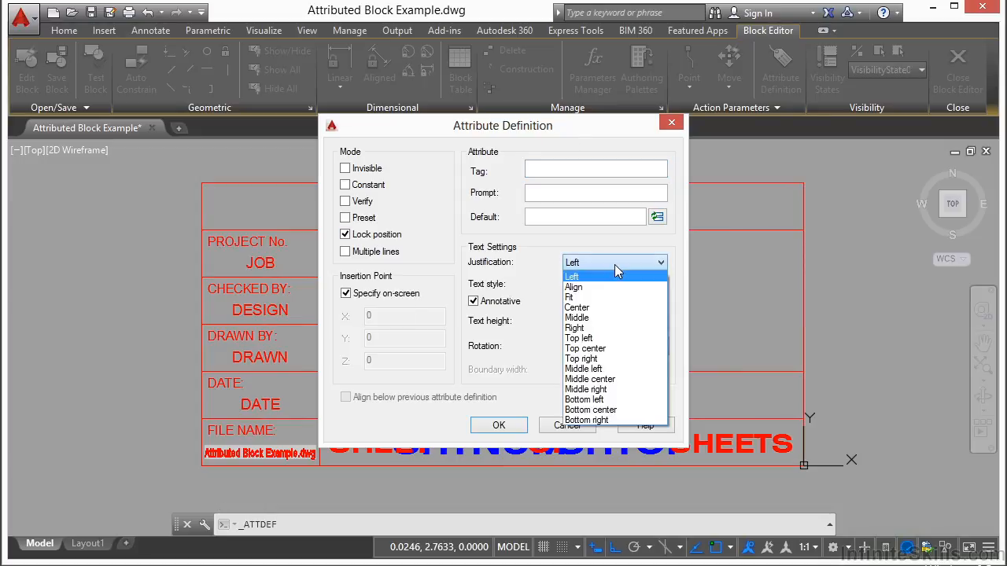
{"action": "left_click", "coordinate": [618, 277]}
{"action": "left_click", "coordinate": [634, 285]}
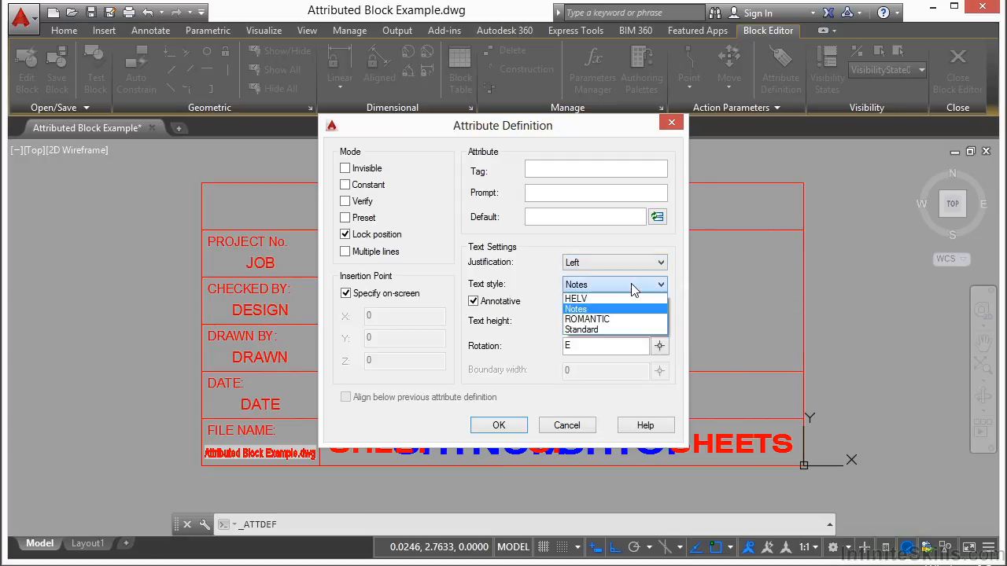
{"action": "left_click", "coordinate": [590, 310]}
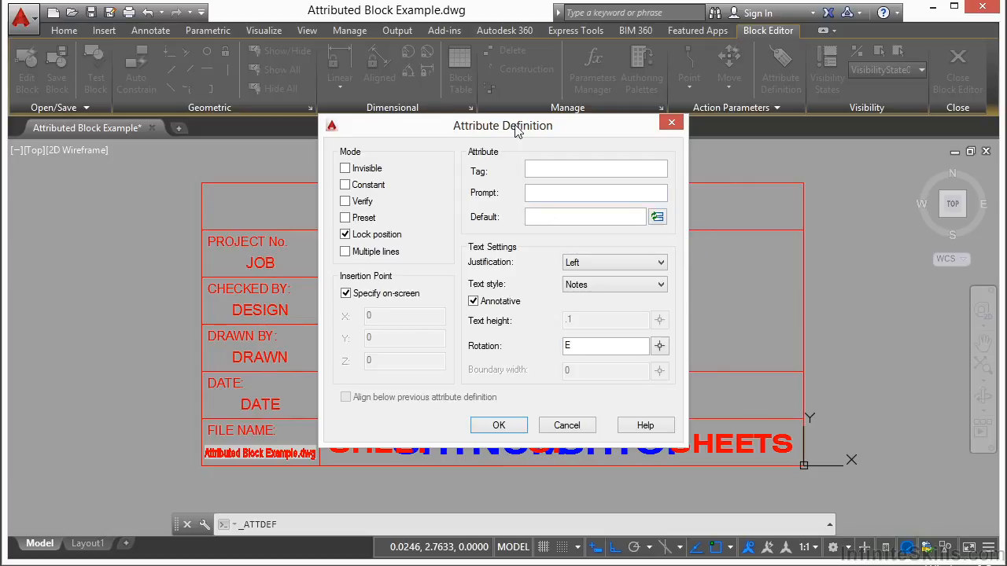
- Enter LOCATION as the tag, prompt and default of the new attribute and accept the definition
{"action": "left_click_drag", "start_coordinate": [517, 132], "coordinate": [586, 137]}
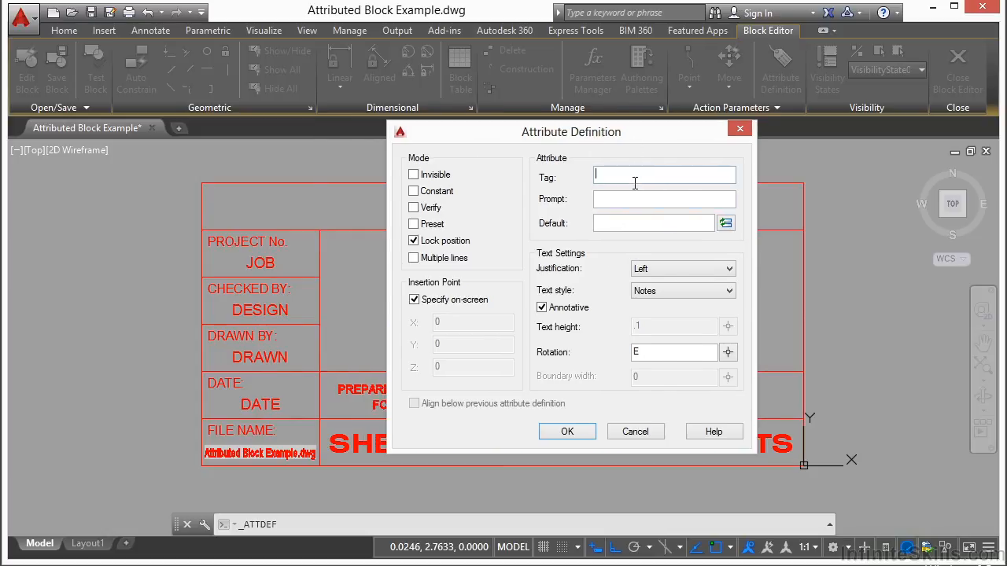
{"action": "type", "text": "LOCA"}
{"action": "key", "text": "Tab"}
{"action": "type", "text": "lOCATION"}
{"action": "key", "text": "Tab"}
{"action": "left_click", "coordinate": [572, 432]}
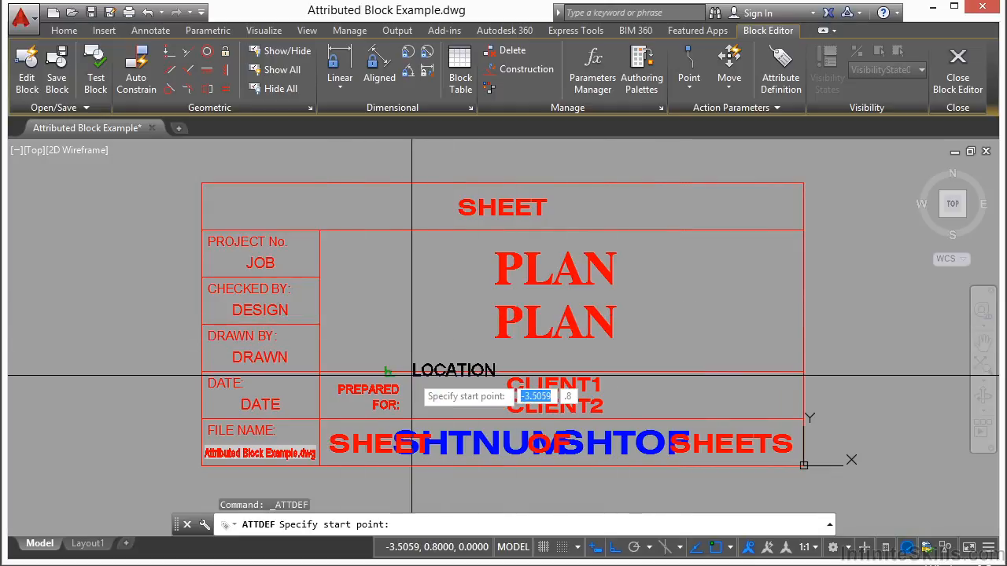
- Place the LOCATION attribute at the right end of the PREPARED FOR row, just above the SHEETS text
{"action": "scroll", "coordinate": [728, 393], "scroll_direction": "up", "scroll_amount": 2}
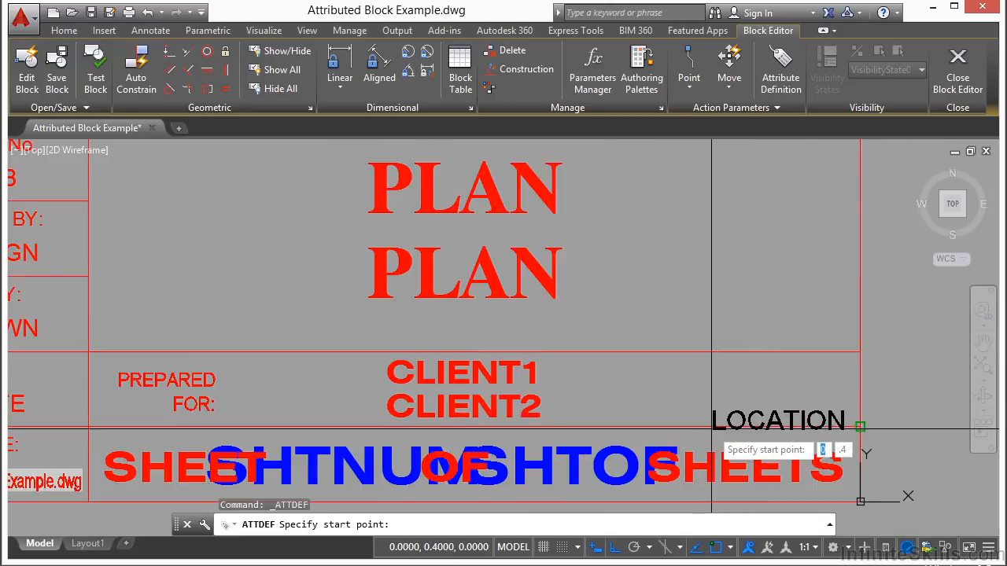
{"action": "scroll", "coordinate": [711, 405], "scroll_direction": "up", "scroll_amount": 2}
{"action": "left_click", "coordinate": [708, 417]}
{"action": "scroll", "coordinate": [614, 370], "scroll_direction": "down", "scroll_amount": 2}
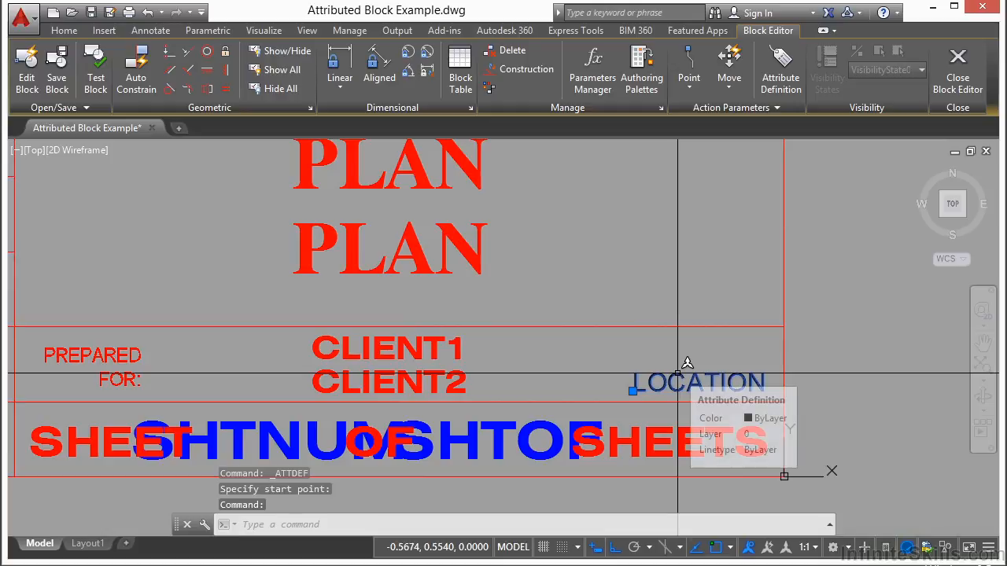
{"action": "key", "text": "Escape"}
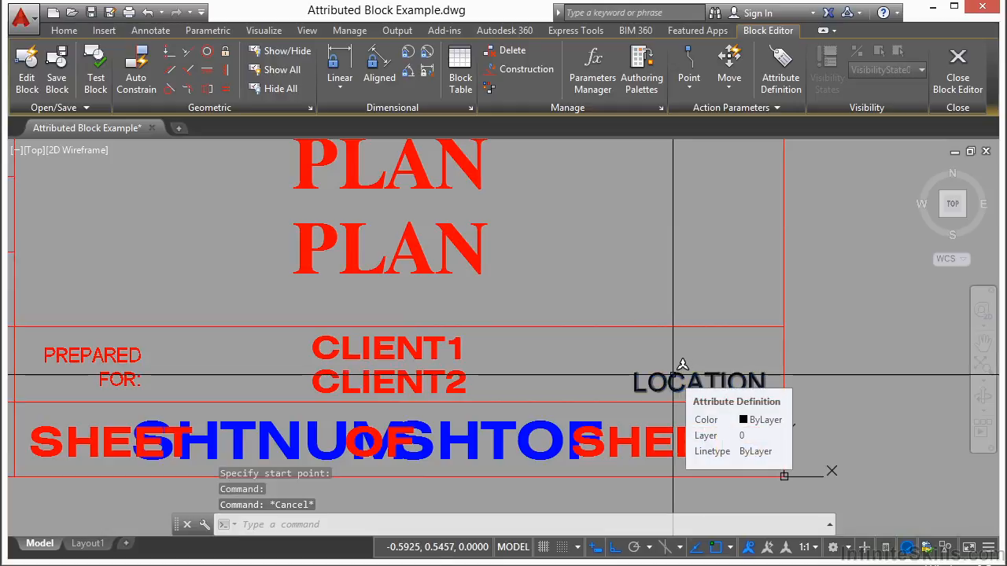
- Move LOCATION up six places in the block's attribute order, so it follows CLIENT2 and precedes JOB
{"action": "scroll", "coordinate": [669, 373], "scroll_direction": "down", "scroll_amount": 2}
{"action": "left_click", "coordinate": [658, 367]}
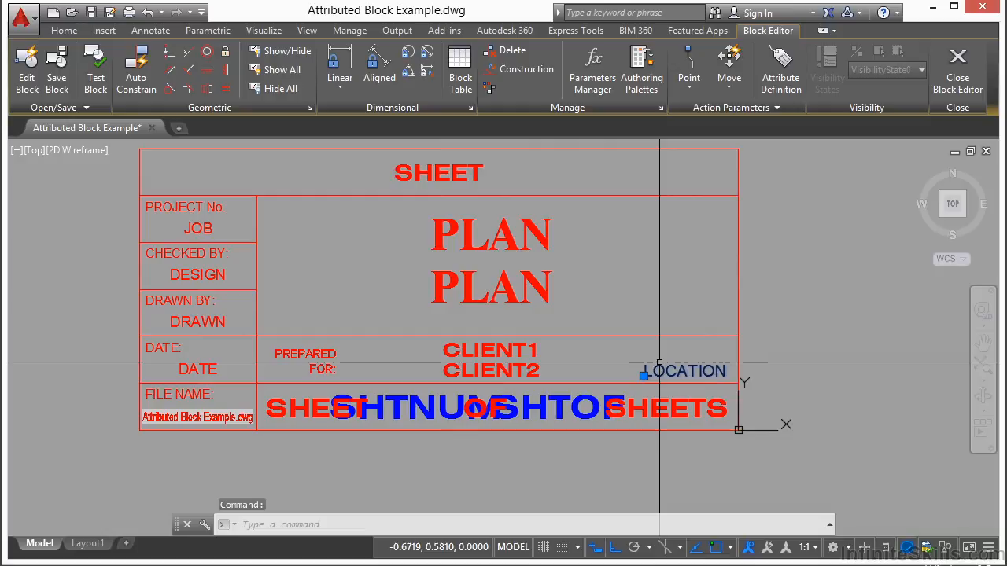
{"action": "right_click", "coordinate": [660, 363]}
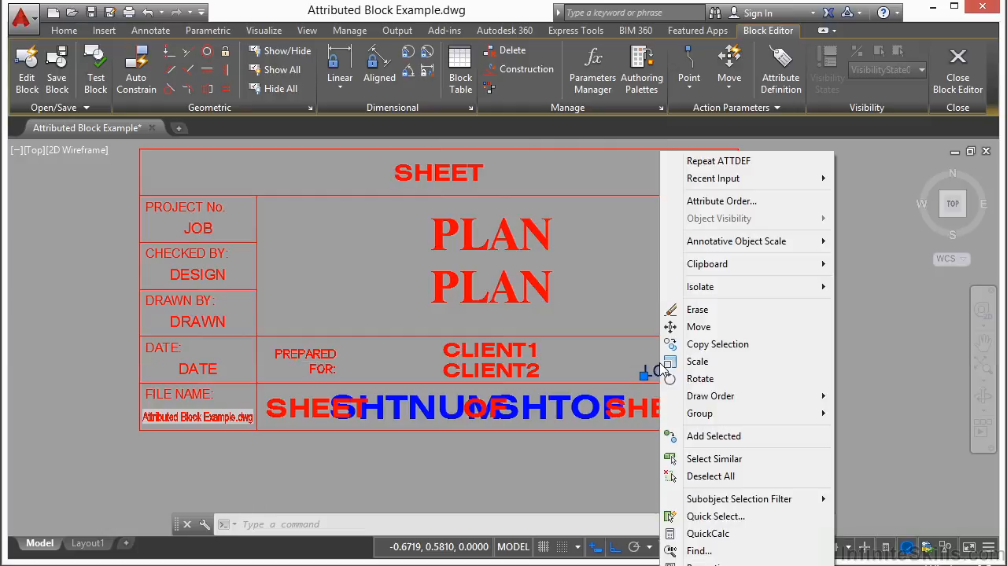
{"action": "left_click", "coordinate": [743, 202]}
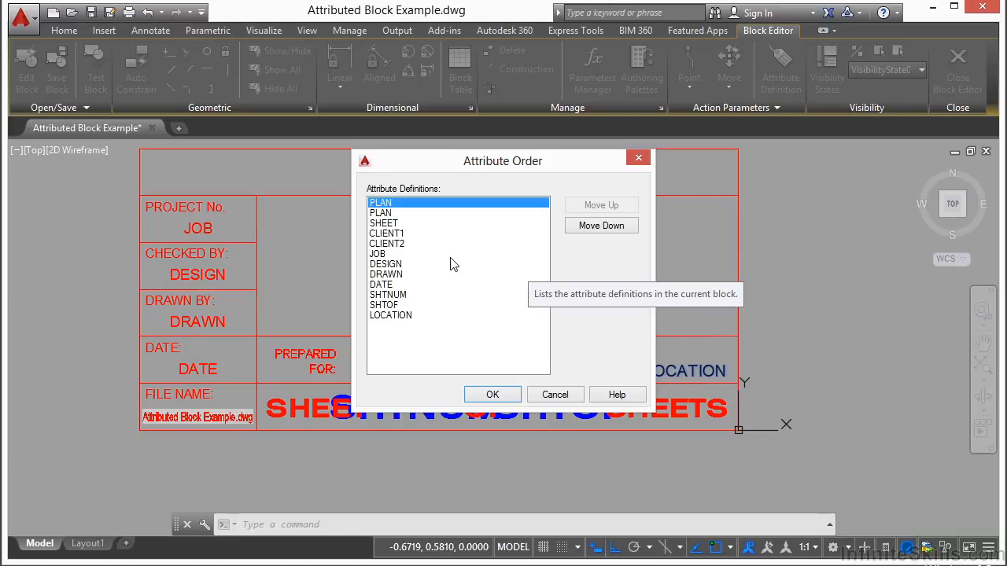
{"action": "left_click", "coordinate": [401, 316]}
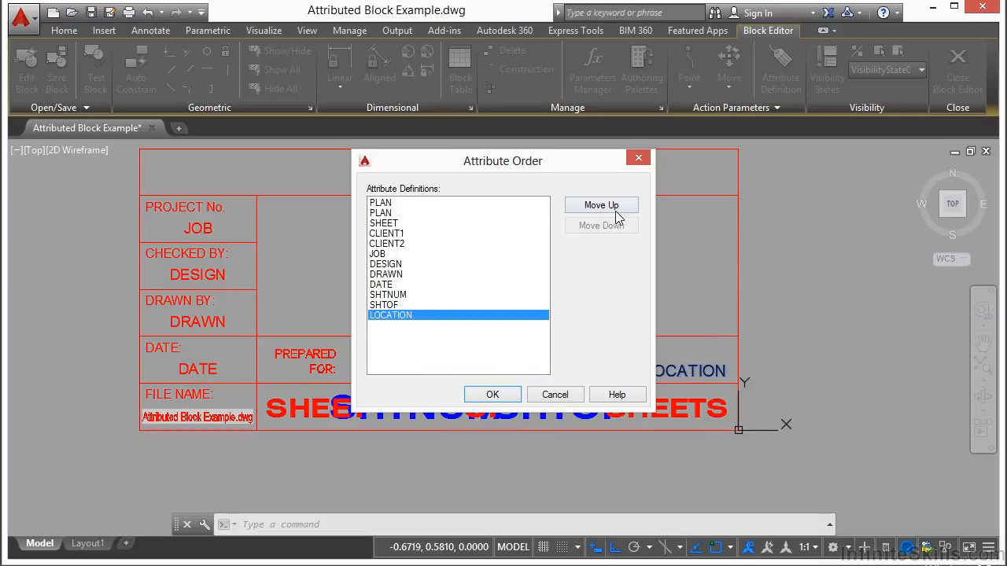
{"action": "left_click_drag", "start_coordinate": [542, 168], "coordinate": [579, 171]}
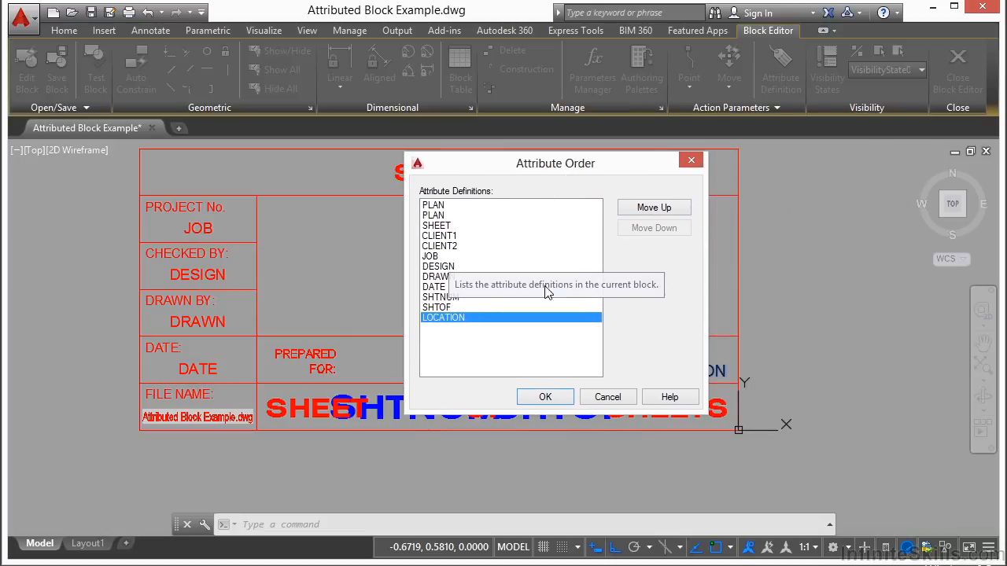
{"action": "left_click", "coordinate": [668, 209]}
{"action": "left_click", "coordinate": [671, 209]}
{"action": "left_click", "coordinate": [671, 209]}
{"action": "left_click", "coordinate": [671, 210]}
{"action": "left_click", "coordinate": [671, 209]}
{"action": "left_click", "coordinate": [671, 210]}
{"action": "left_click", "coordinate": [545, 397]}
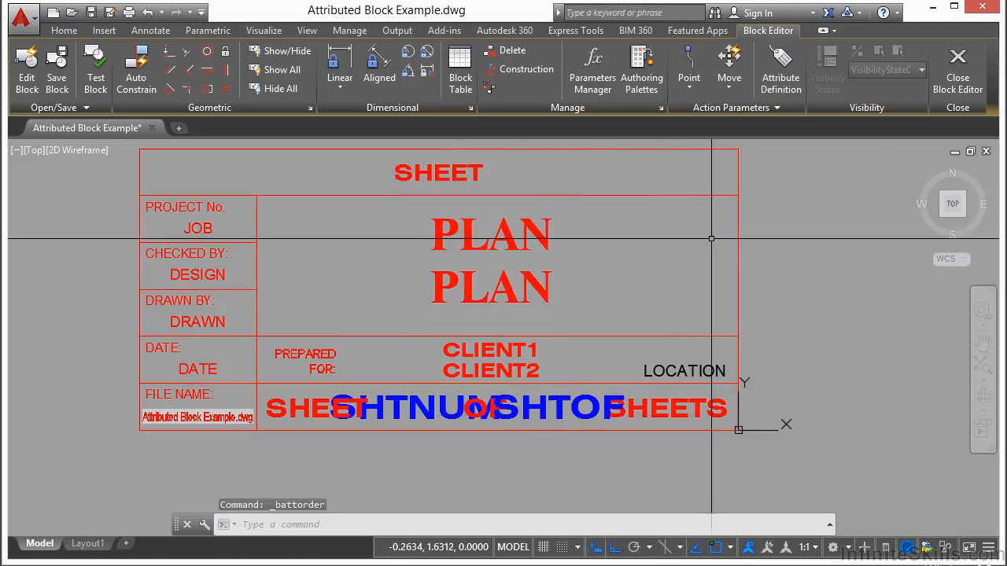
- Close the Block Editor and save the changes to the title block
{"action": "left_click", "coordinate": [959, 84]}
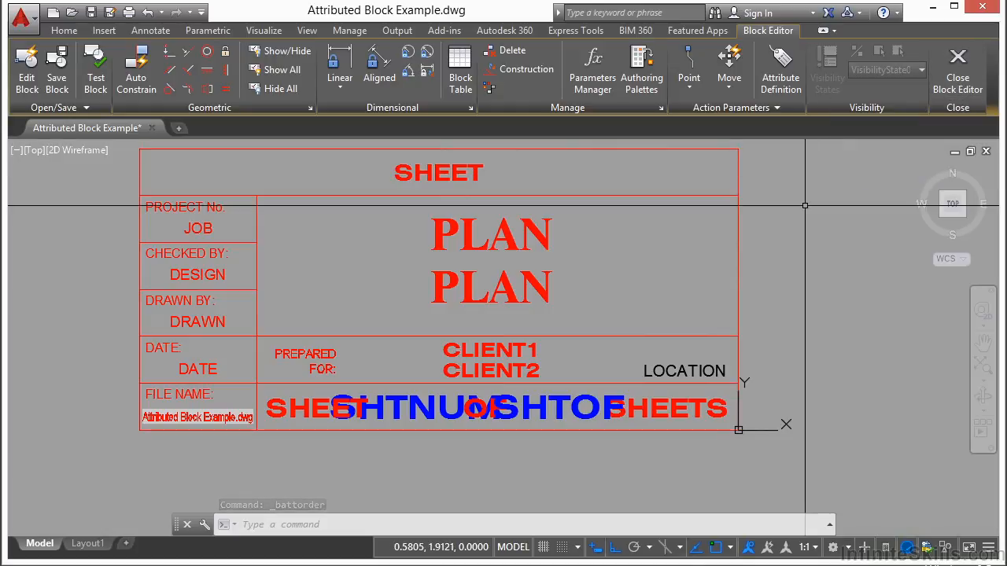
{"action": "left_click", "coordinate": [537, 255]}
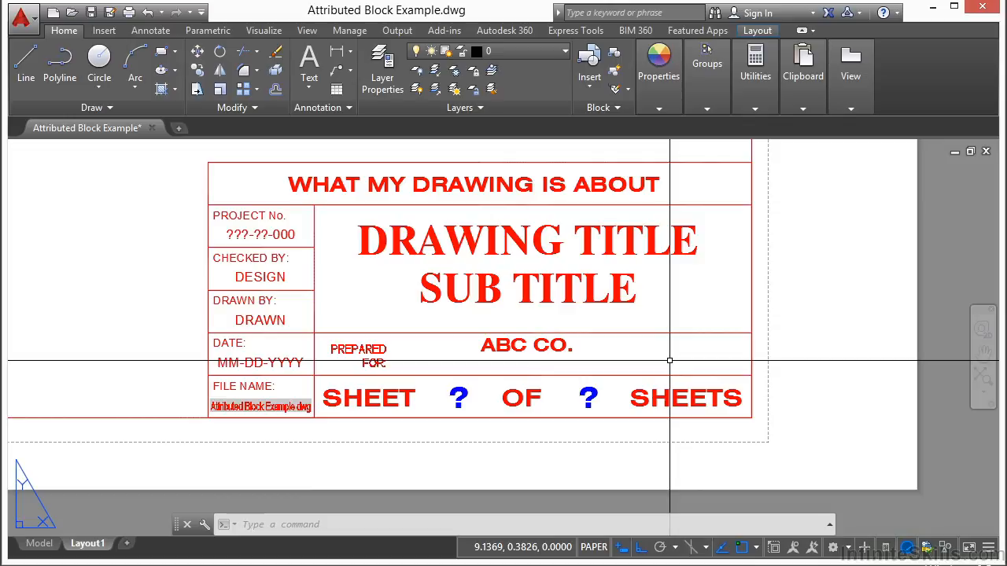
- Synchronize the attributes of the TITLE-BLOCK block in the Block Attribute Manager (BATTMAN) and accept
{"action": "type", "text": "BA"}
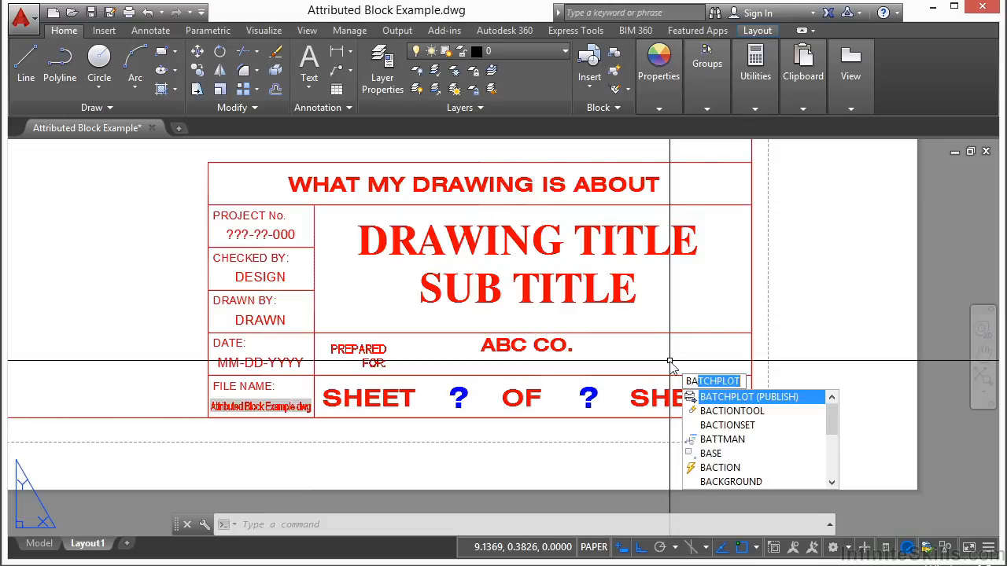
{"action": "type", "text": "TTMAN"}
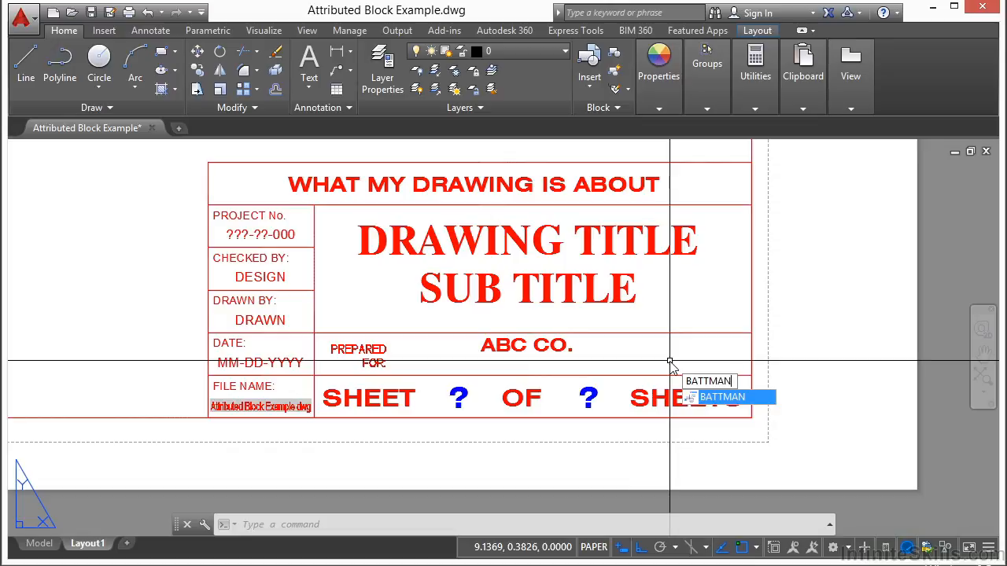
{"action": "key", "text": "Return"}
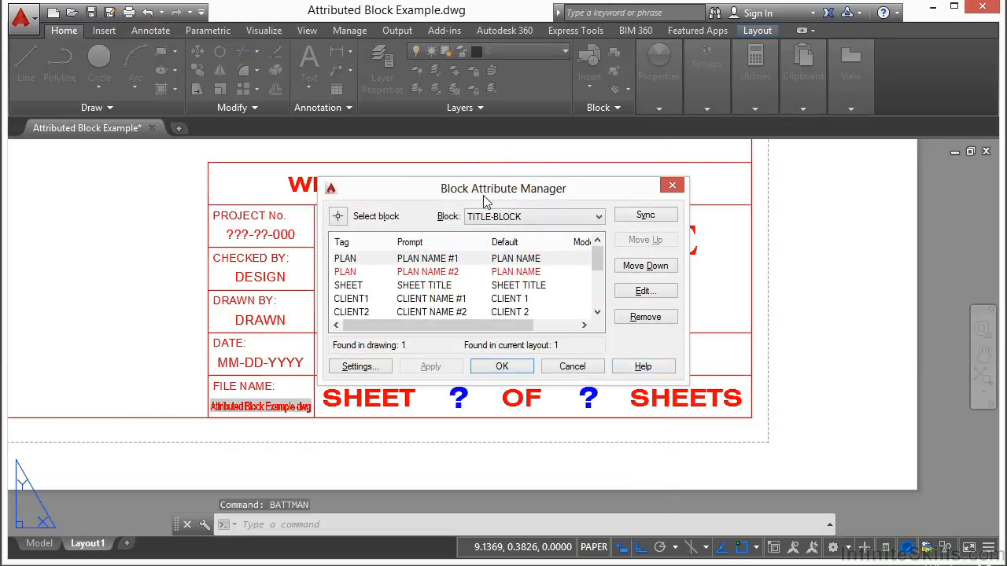
{"action": "left_click", "coordinate": [600, 223]}
{"action": "left_click", "coordinate": [515, 235]}
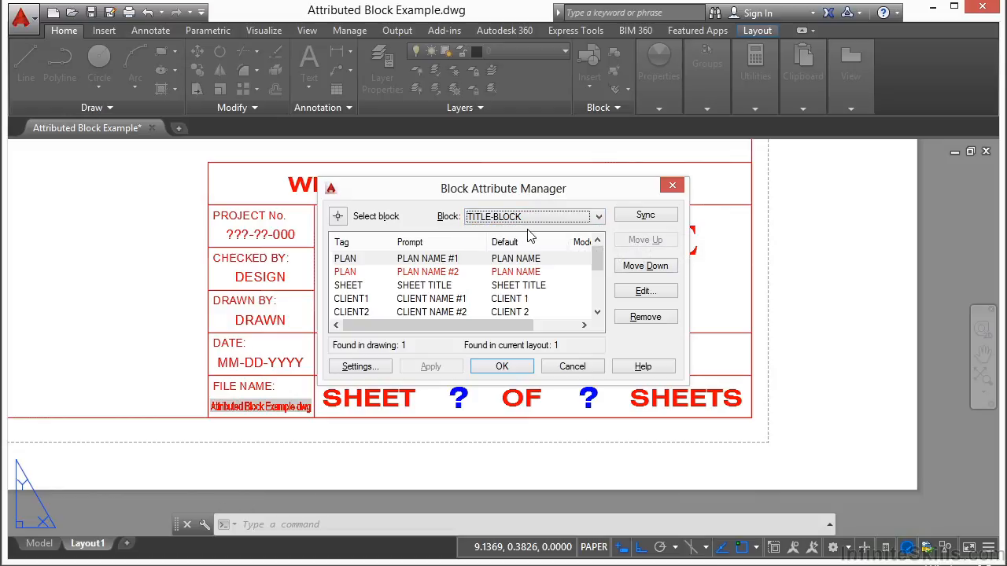
{"action": "left_click", "coordinate": [645, 217]}
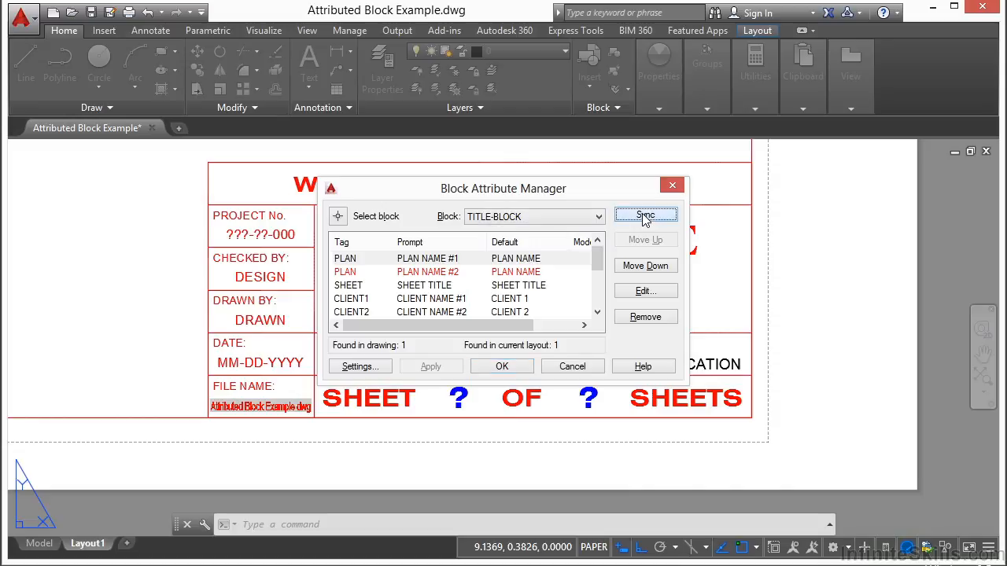
{"action": "left_click", "coordinate": [500, 368]}
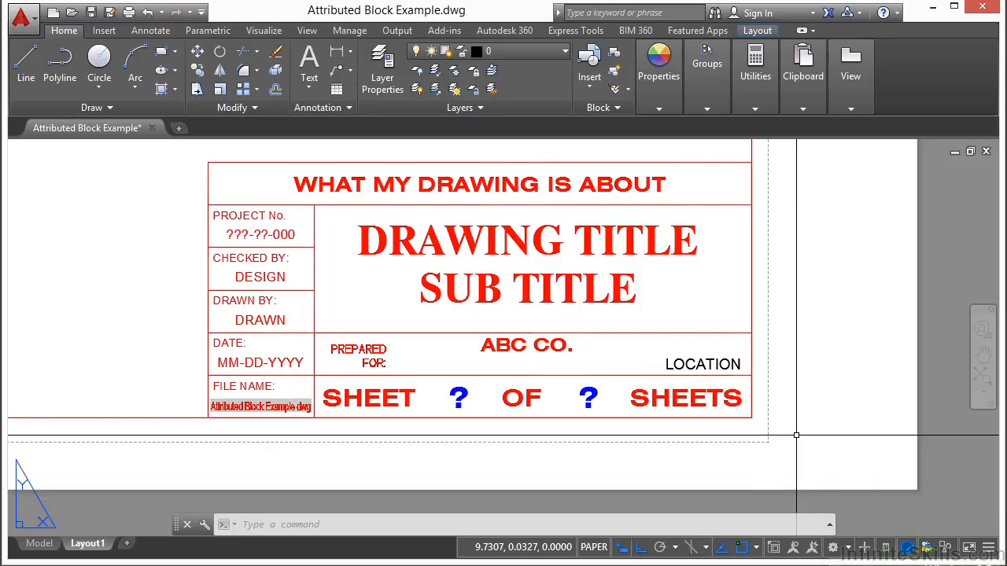
- Set the title block's LOCATION attribute value to RIGHT HERE
{"action": "double_click", "coordinate": [664, 364]}
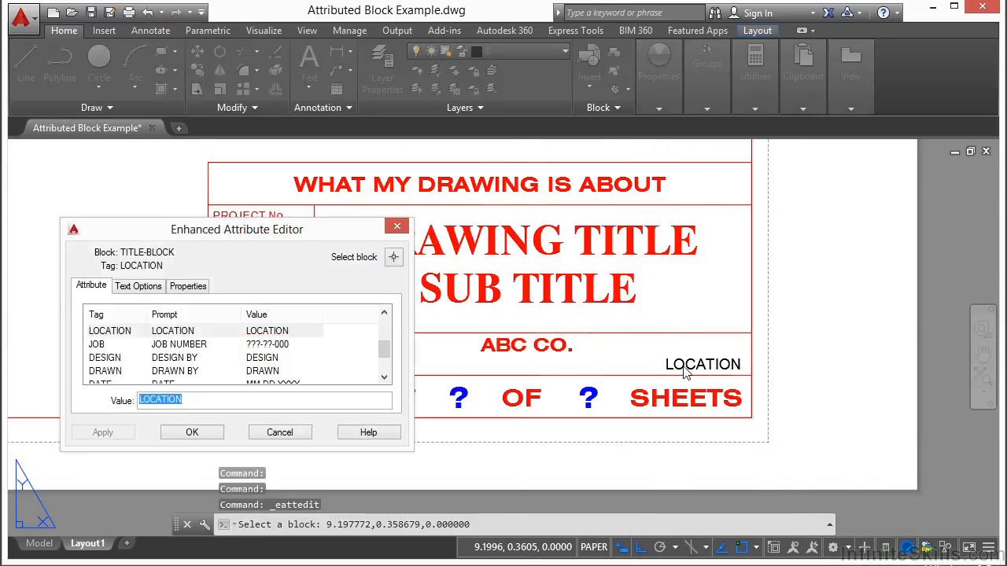
{"action": "type", "text": "RIGHT HERE"}
{"action": "key", "text": "Return"}
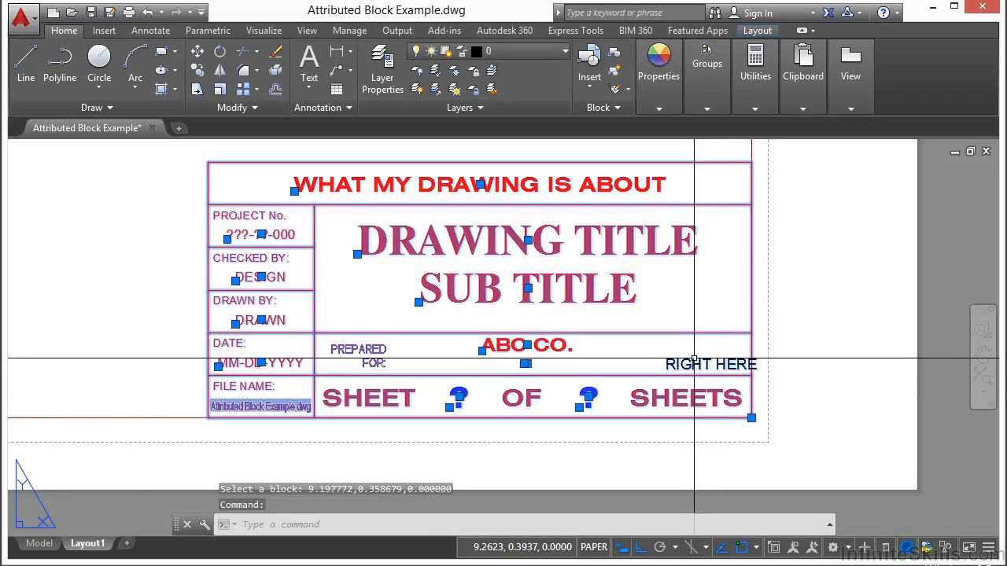
- Reopen the LOCATION attribute for editing and change its text justification to Center
{"action": "left_click", "coordinate": [694, 362]}
{"action": "double_click", "coordinate": [694, 365]}
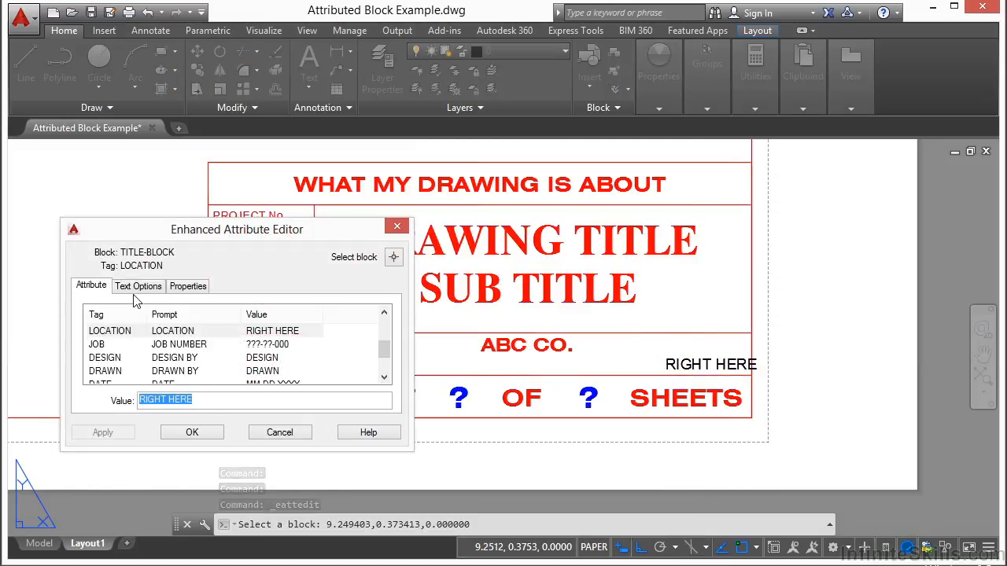
{"action": "left_click", "coordinate": [120, 333]}
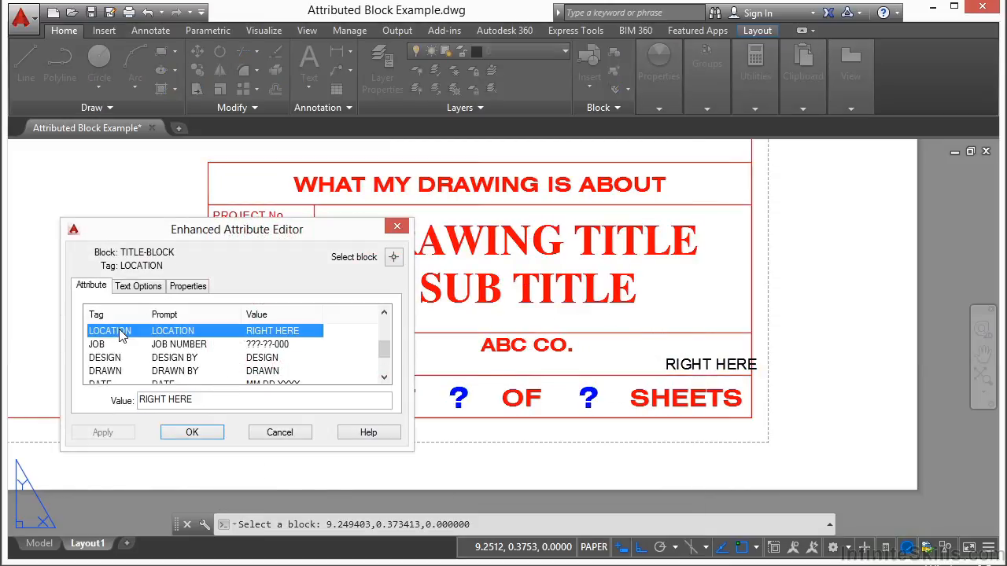
{"action": "left_click", "coordinate": [141, 288]}
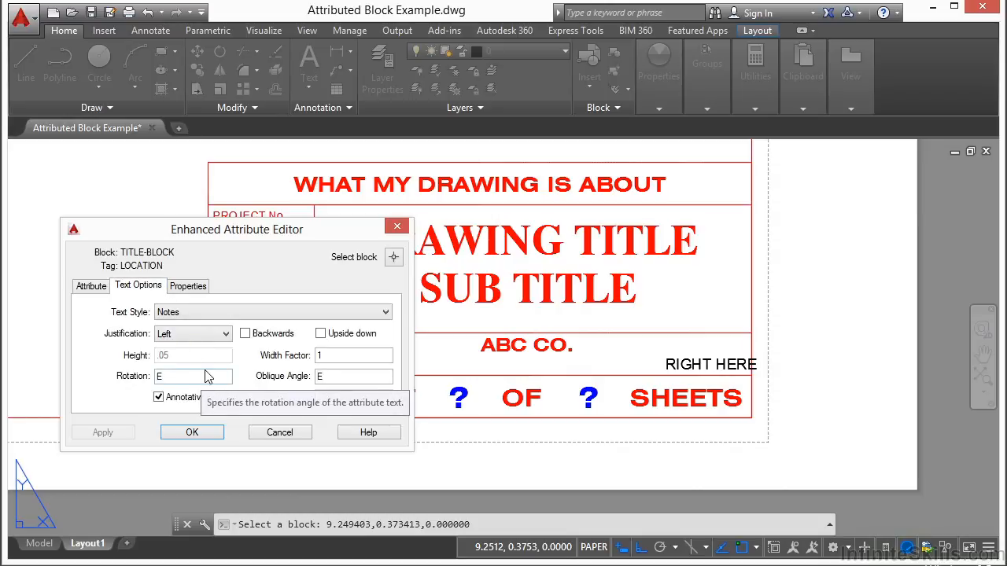
{"action": "left_click", "coordinate": [226, 334]}
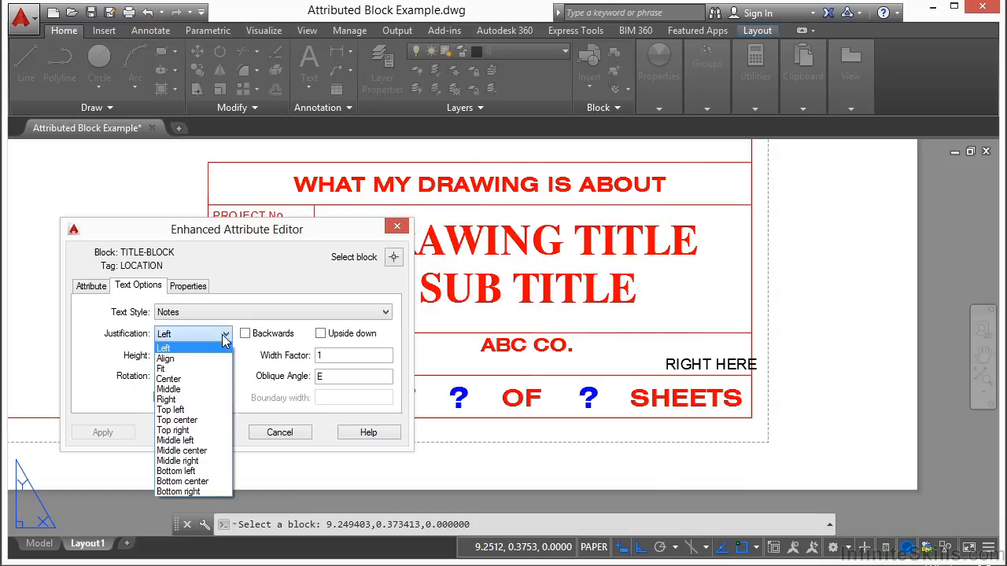
{"action": "left_click", "coordinate": [169, 379]}
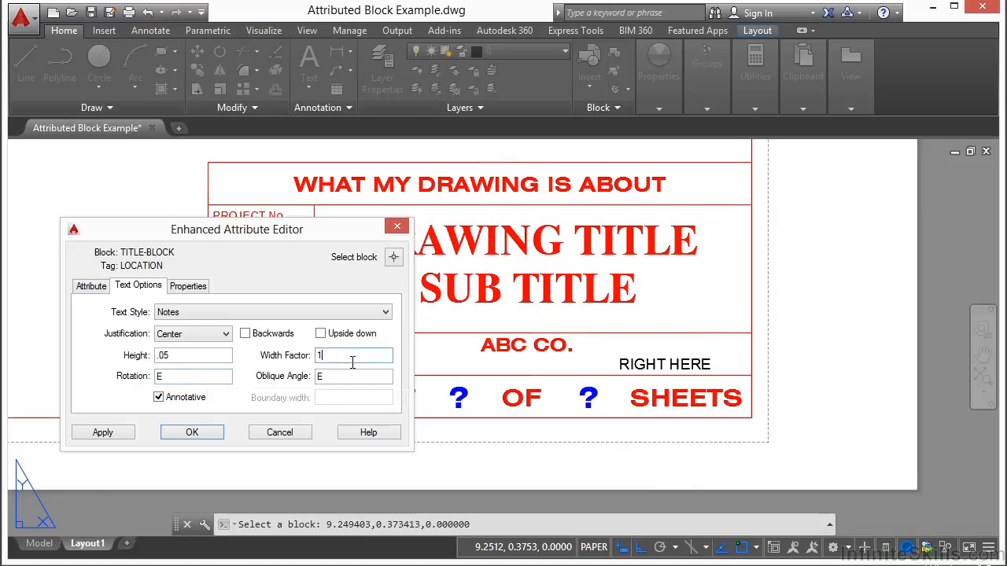
- Try a width factor of 2 on the LOCATION text, and set it back to 1
{"action": "key", "text": "BackSpace"}
{"action": "type", "text": "2"}
{"action": "key", "text": "BackSpace"}
{"action": "type", "text": "1"}
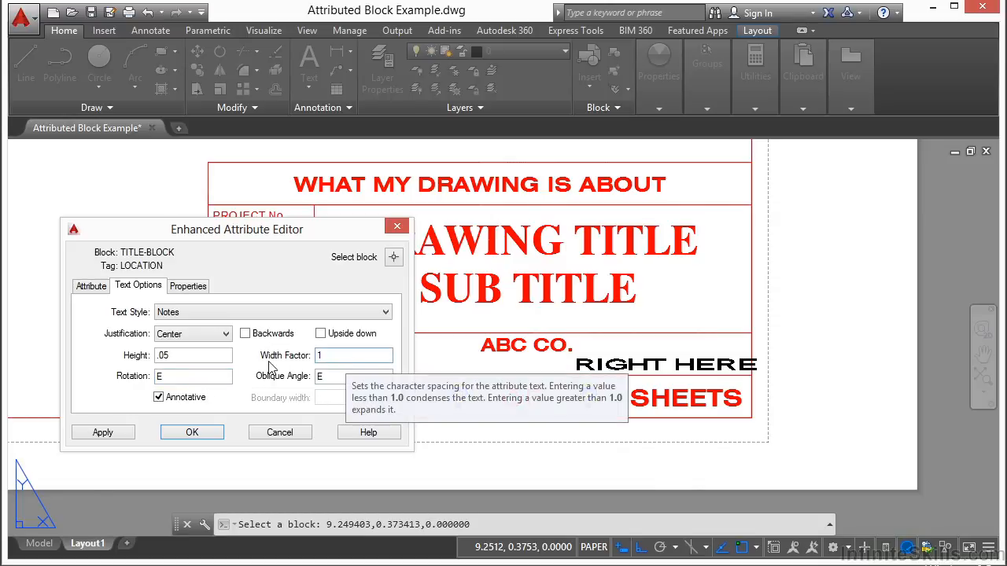
- Review the LOCATION attribute's text height and properties, and apply the attribute edits
{"action": "left_click", "coordinate": [218, 358]}
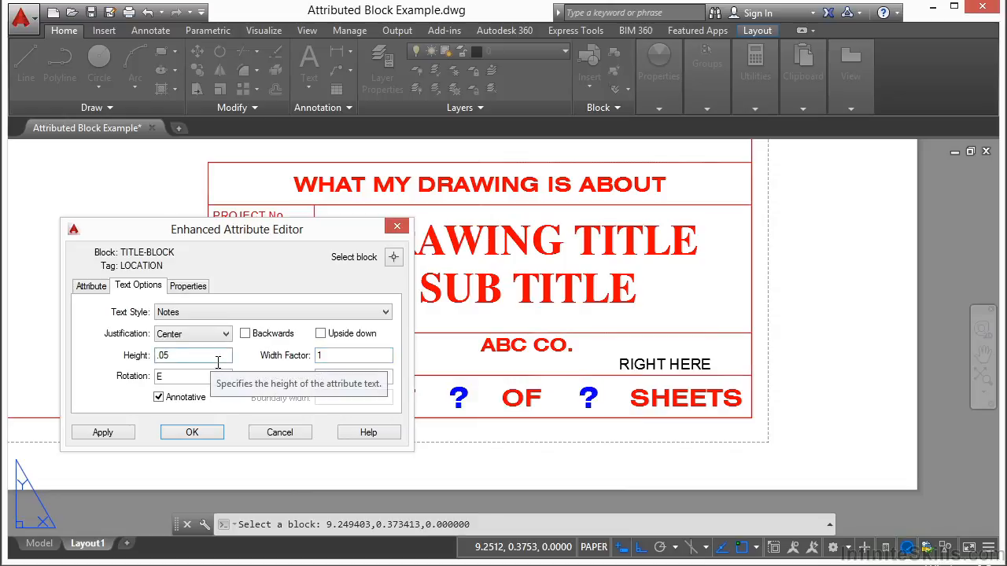
{"action": "left_click", "coordinate": [199, 290]}
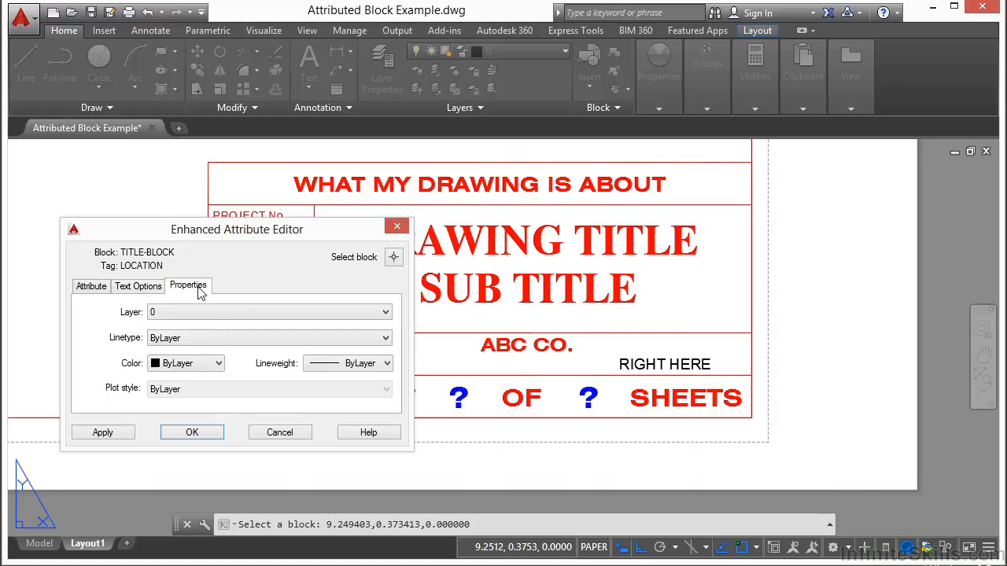
{"action": "left_click", "coordinate": [137, 288]}
{"action": "left_click", "coordinate": [116, 434]}
{"action": "left_click", "coordinate": [192, 433]}
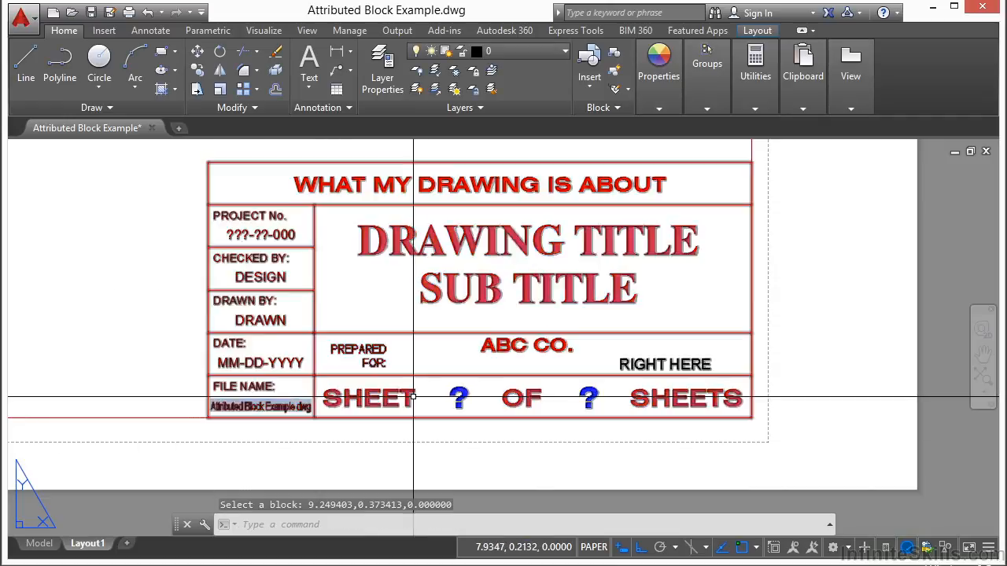